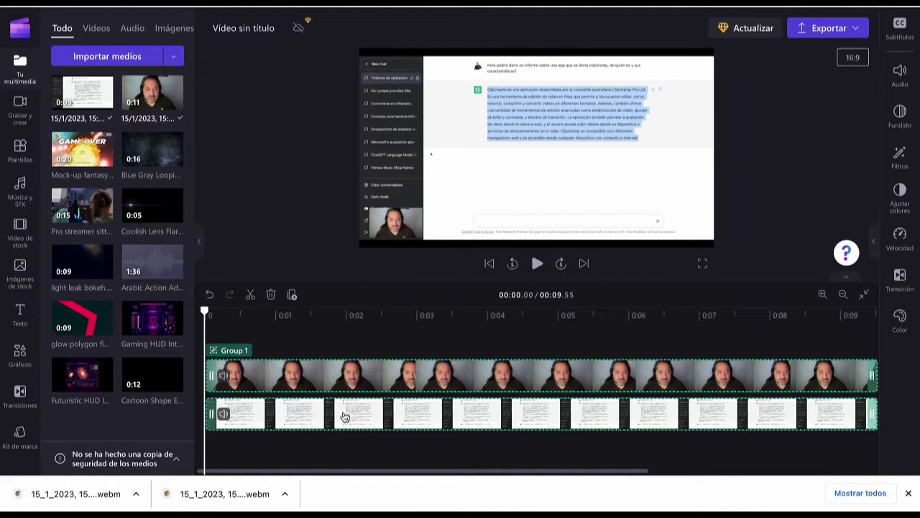
Step: Select the webcam clip within the grouped recording and try to resize its overlay in the preview
mouse_move(252, 378)
mouse_down()
mouse_move(325, 378)
mouse_move(244, 381)
mouse_move(265, 385)
mouse_up()
drag(212, 347, 218, 354)
click(245, 373)
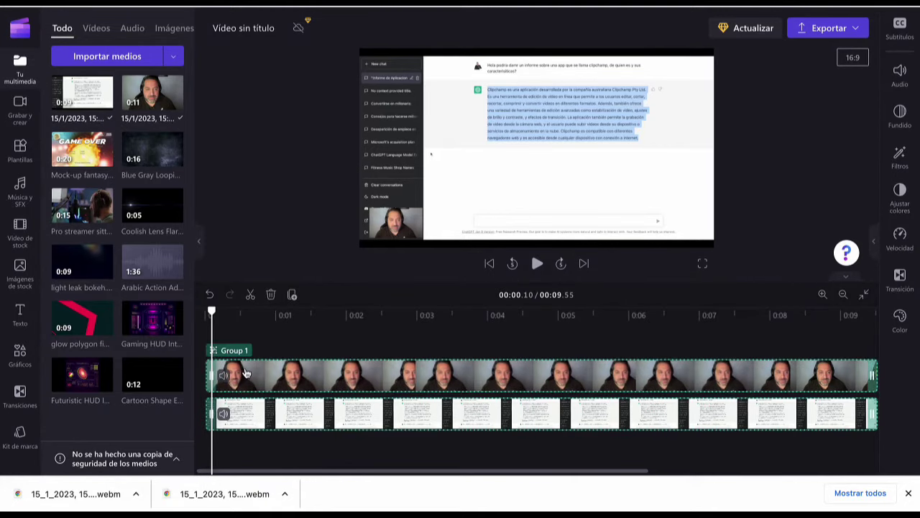
click(224, 347)
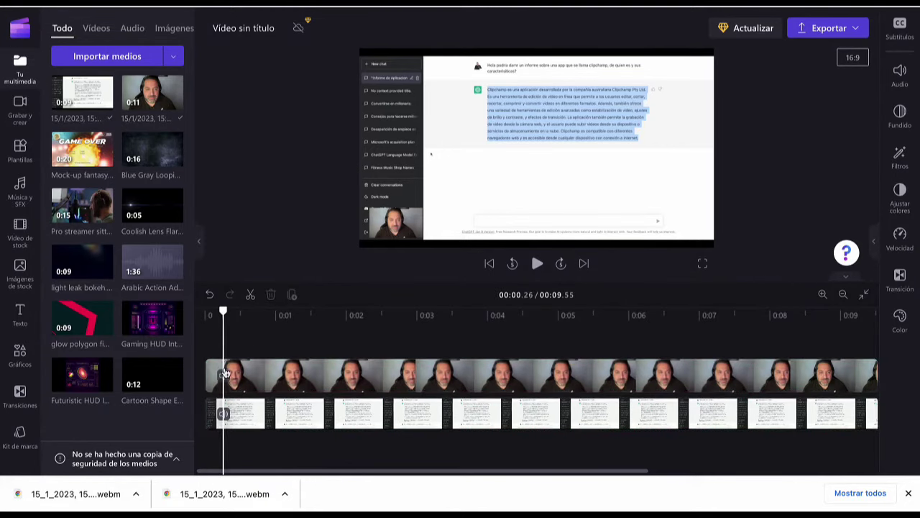
click(253, 373)
click(212, 352)
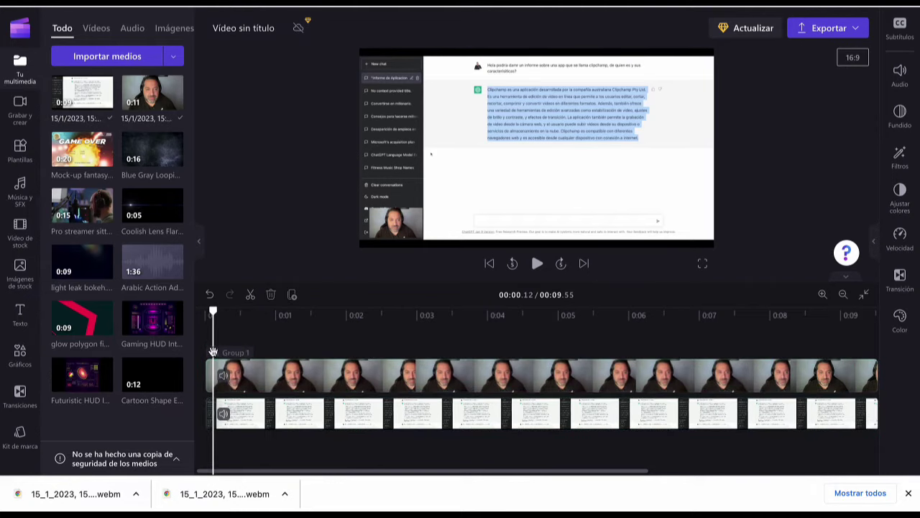
click(284, 373)
click(380, 219)
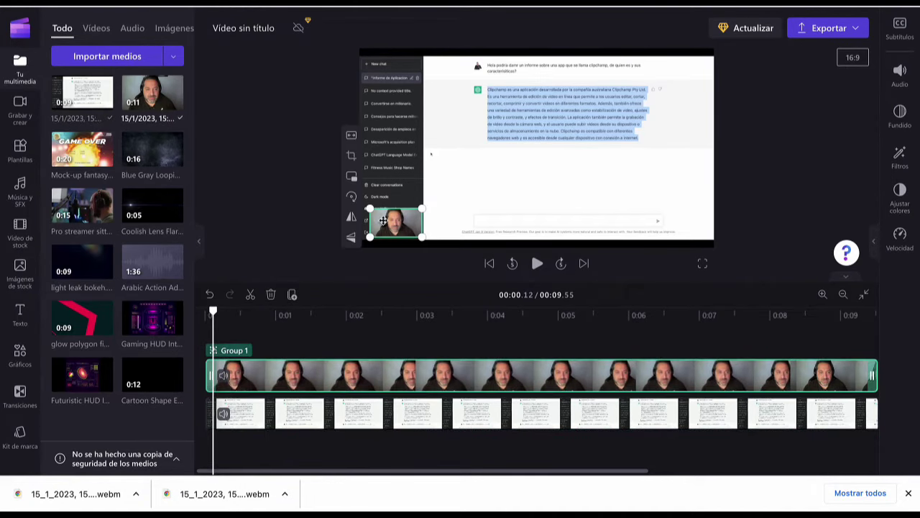
mouse_move(419, 208)
mouse_down()
mouse_move(550, 129)
mouse_move(628, 102)
mouse_move(427, 211)
mouse_up()
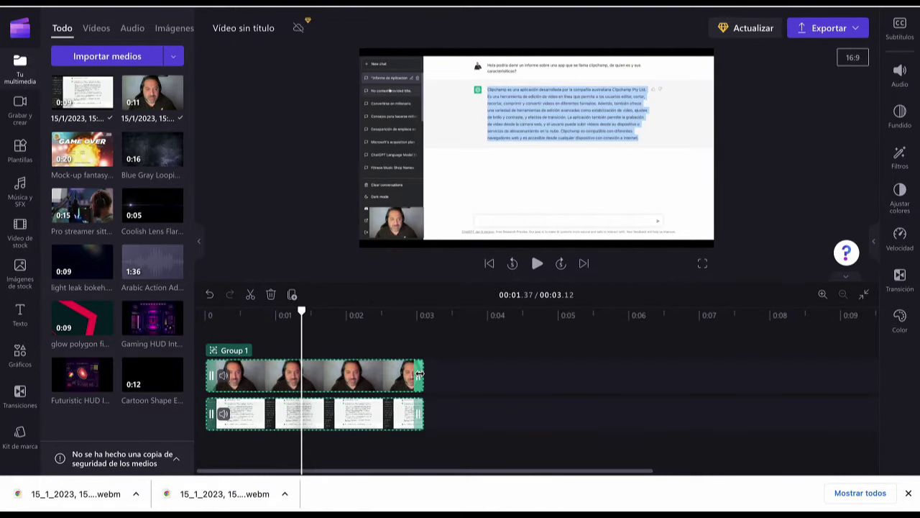
Step: Delete the grouped webcam and screen recording clips from the timeline
right_click(295, 374)
click(333, 356)
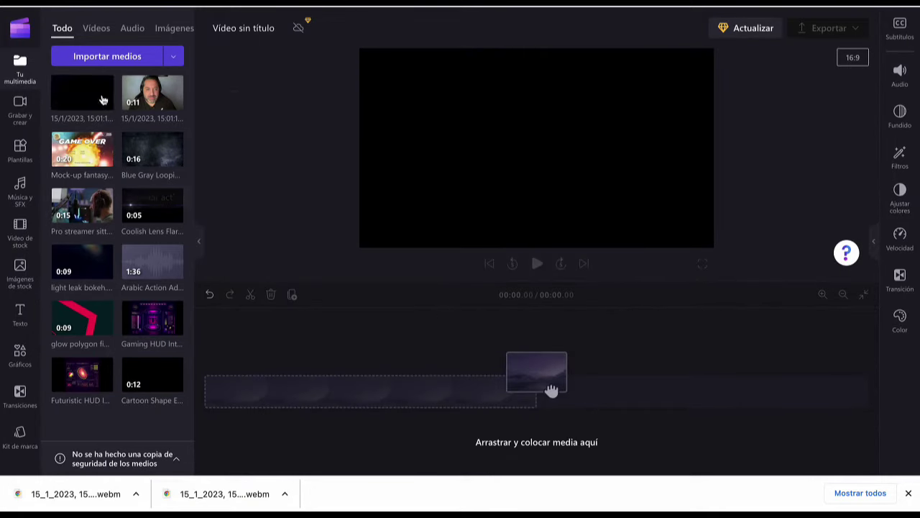
Step: Import from Descargas the MP4s ¿Cómo funciona el GPT-3 (1) and (2), both ¿Quién es el dueño de OpenAI videos and the APPS video
click(96, 30)
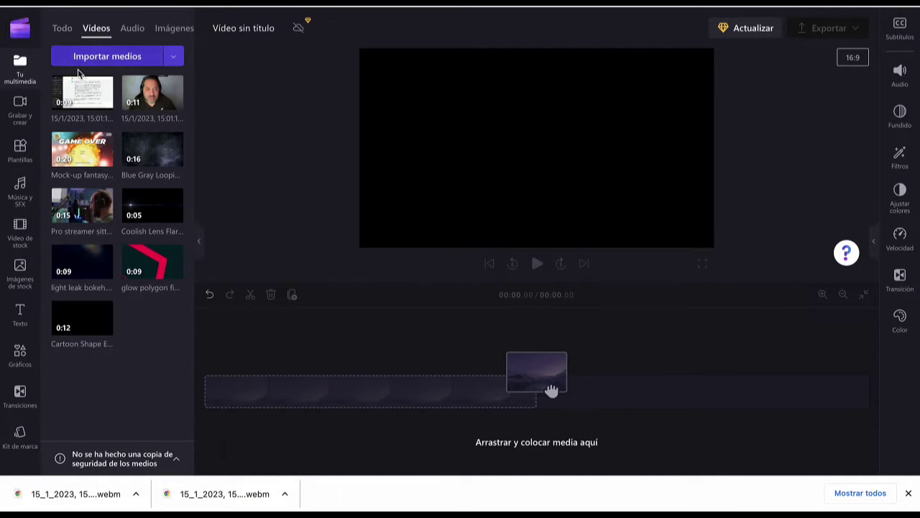
click(111, 57)
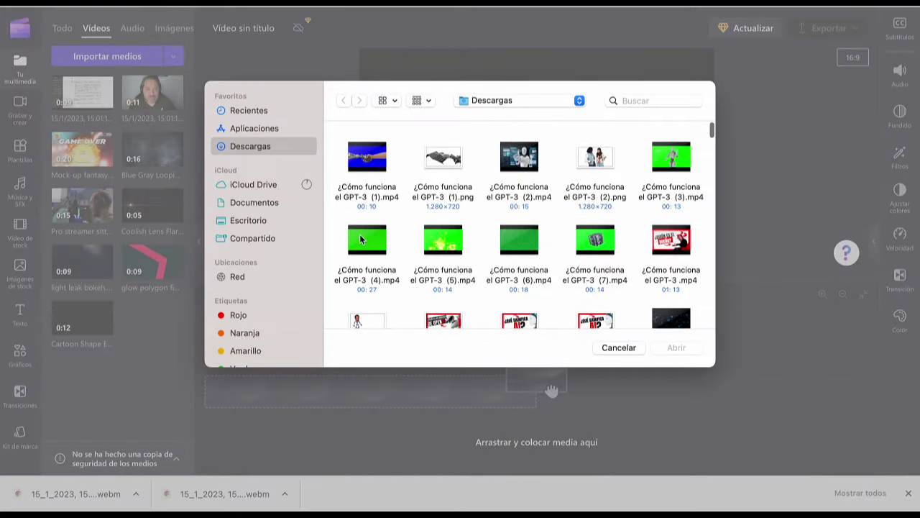
click(352, 174)
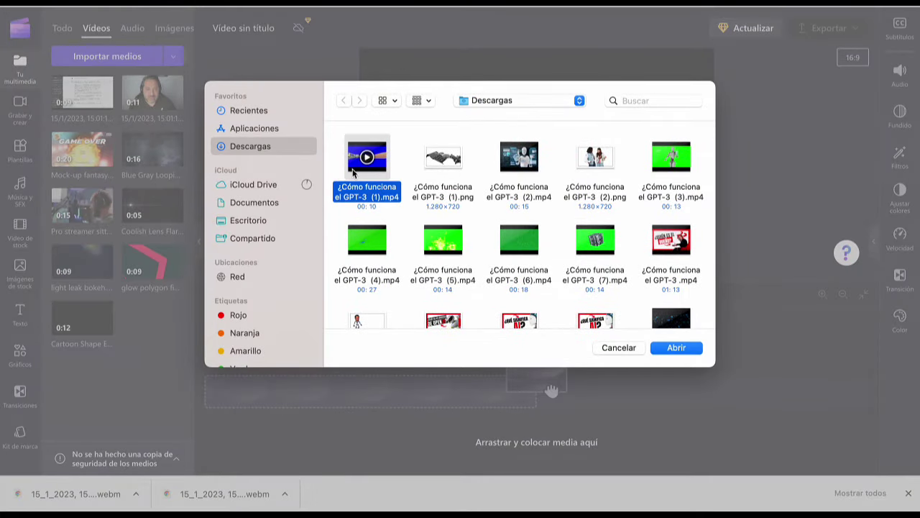
super+click(517, 171)
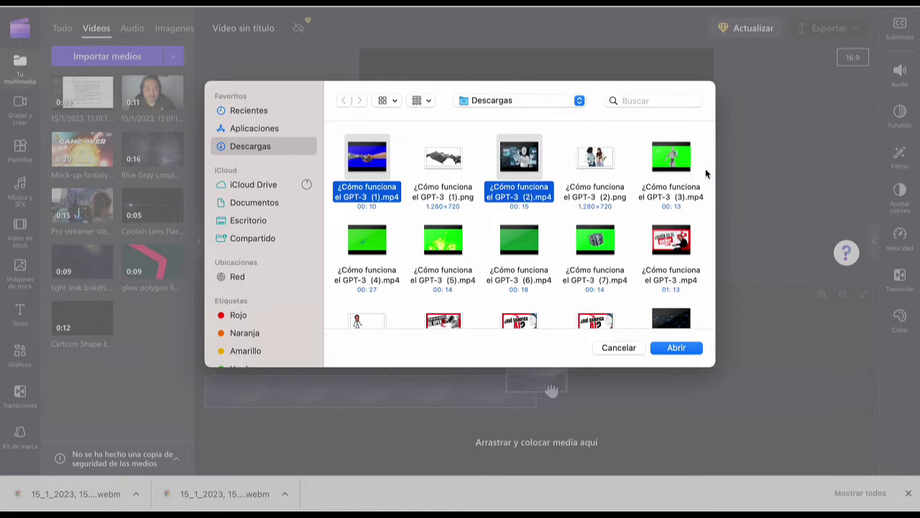
scroll(672, 209, down, 5)
super+click(674, 206)
scroll(672, 208, down, 2)
super+click(670, 228)
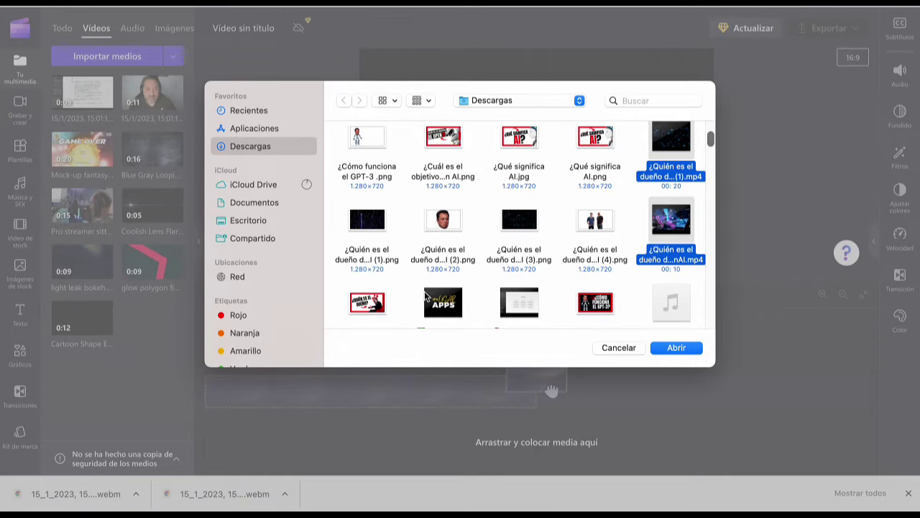
super+click(461, 308)
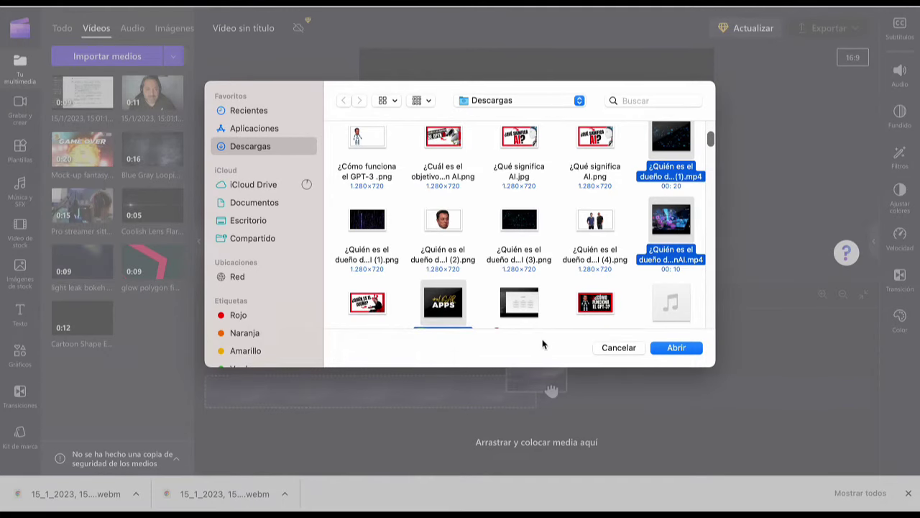
click(666, 348)
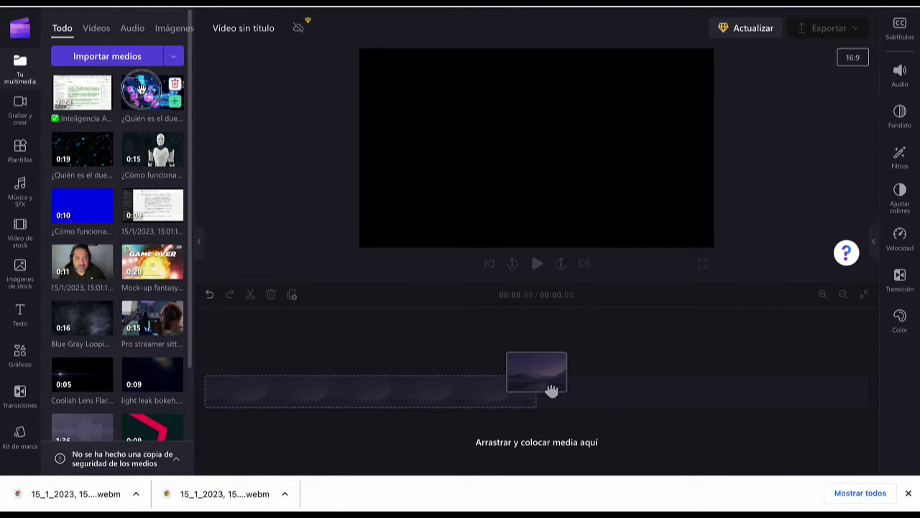
Step: Place ¿Quién es el dueño de OpenAI.mp4 at the start of the empty timeline and preview it
drag(136, 83, 232, 390)
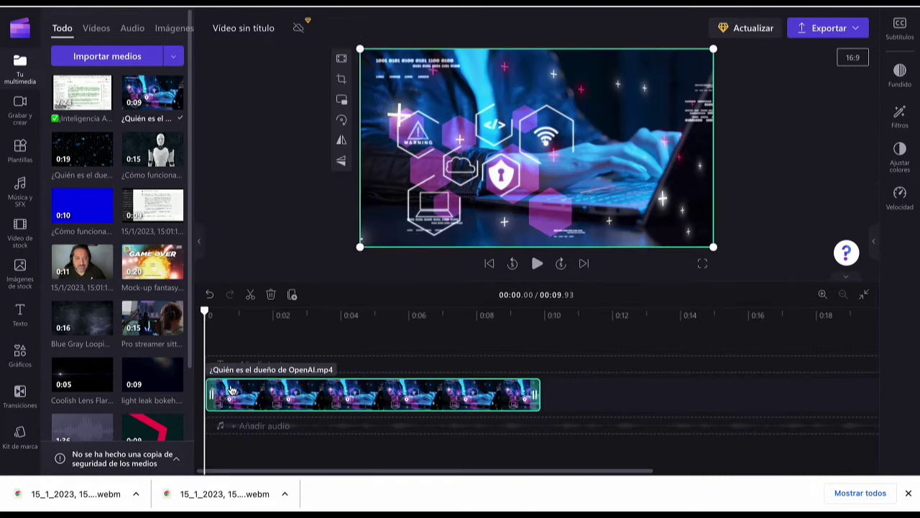
key(space)
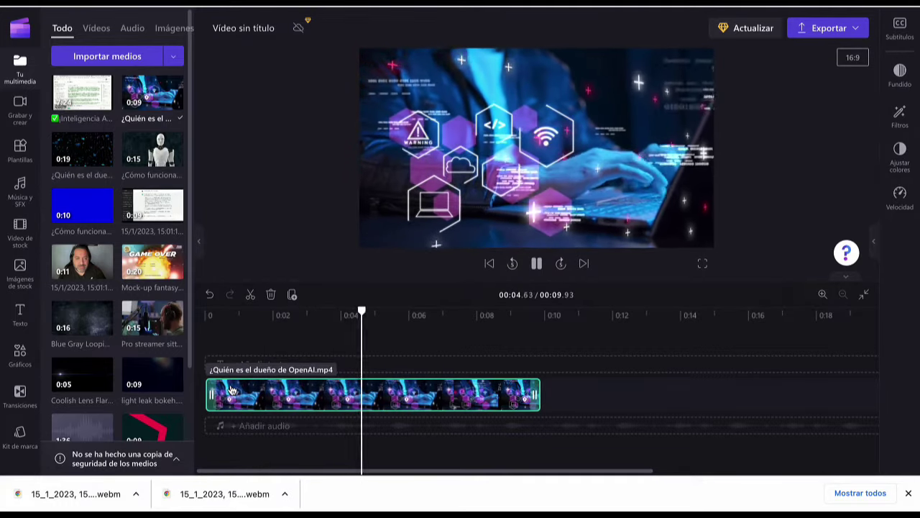
key(space)
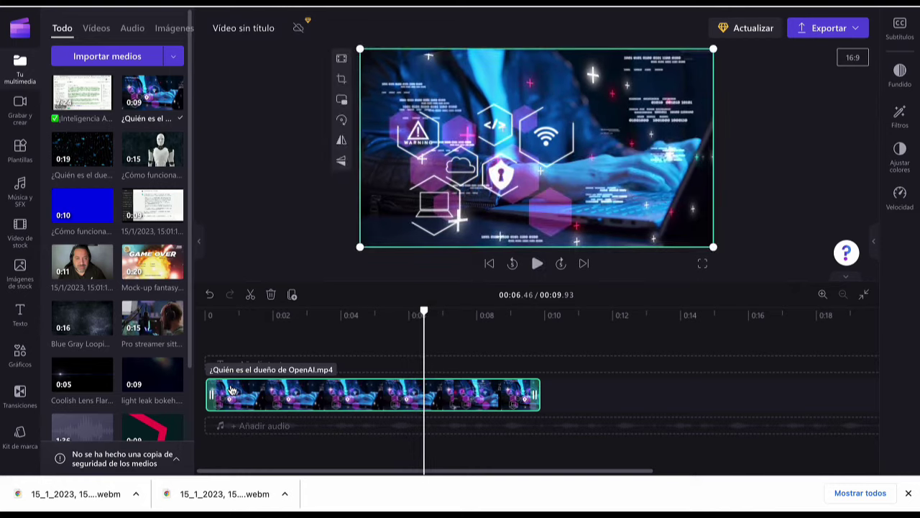
Step: Append ¿Cómo funciona el GPT-3 (2).mp4 directly after the first clip and play back the cut between them
drag(142, 142, 569, 411)
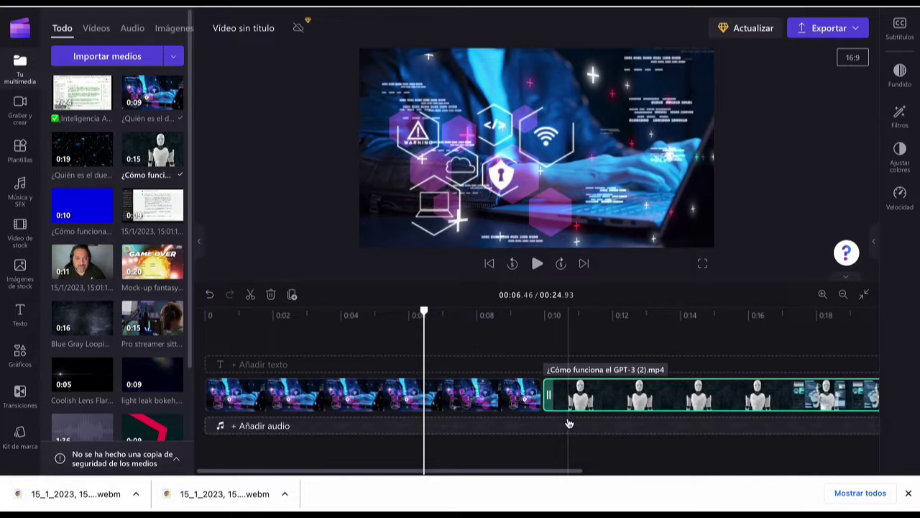
key(space)
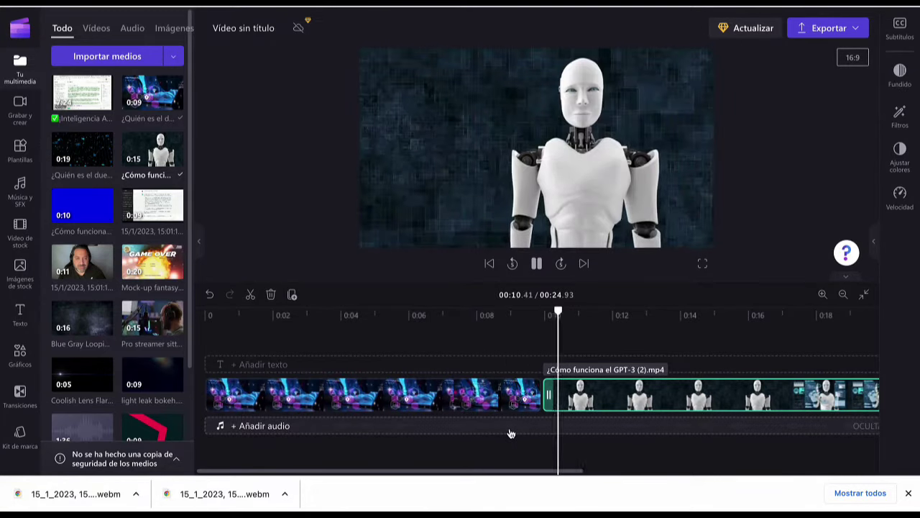
key(space)
drag(590, 324, 518, 327)
key(space)
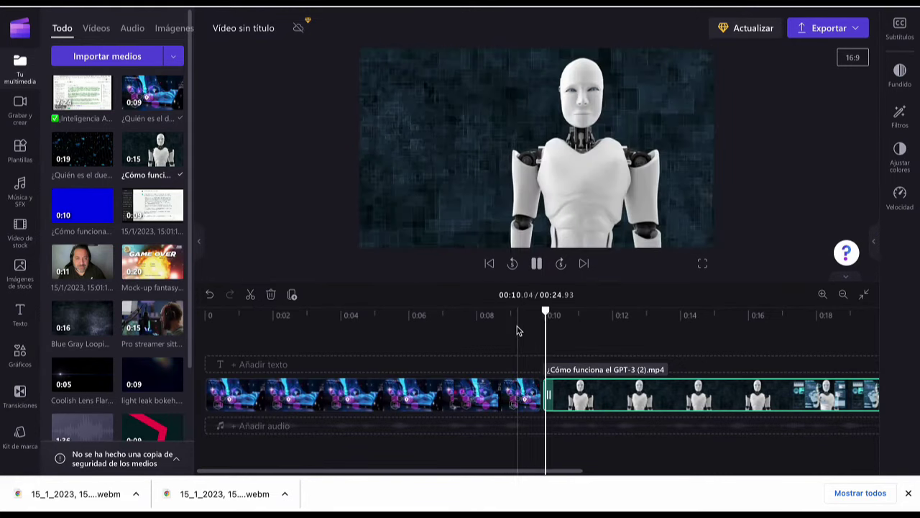
key(space)
Step: Add the Corazón transition between the laptop clip and the robot clip on the timeline
click(20, 398)
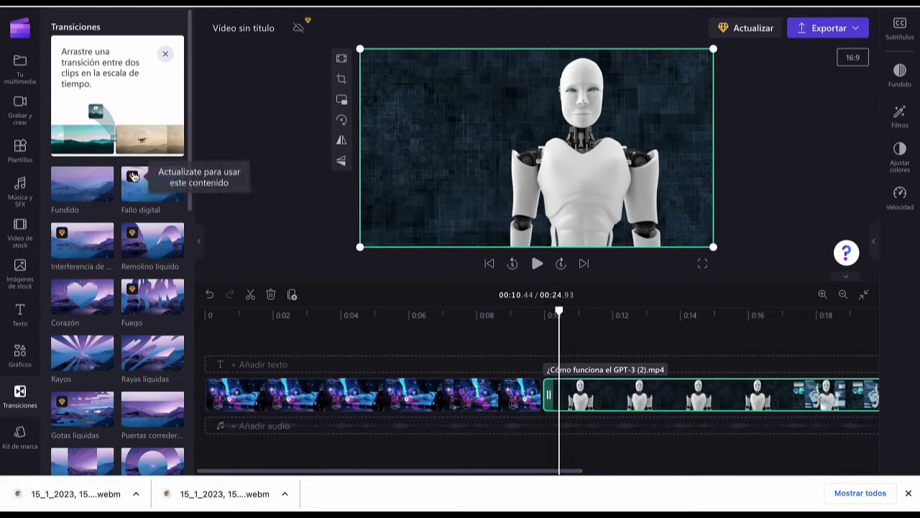
click(167, 56)
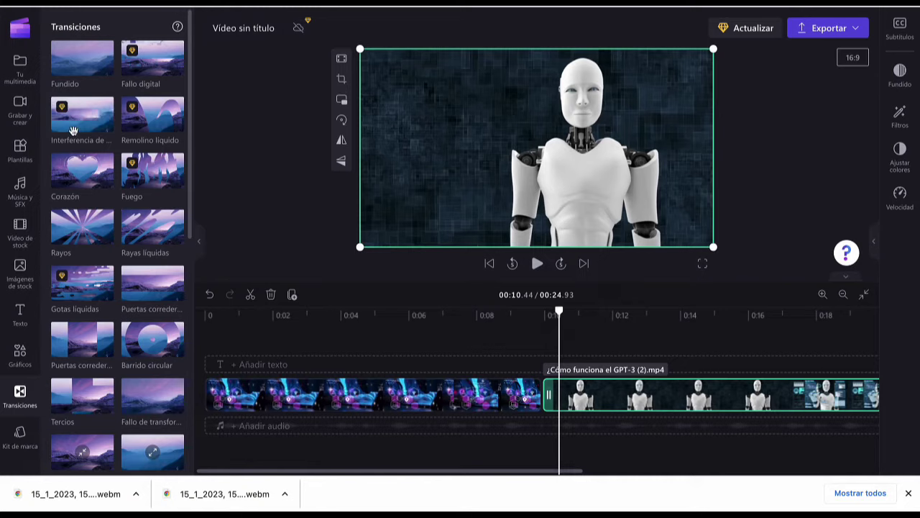
drag(79, 183, 544, 399)
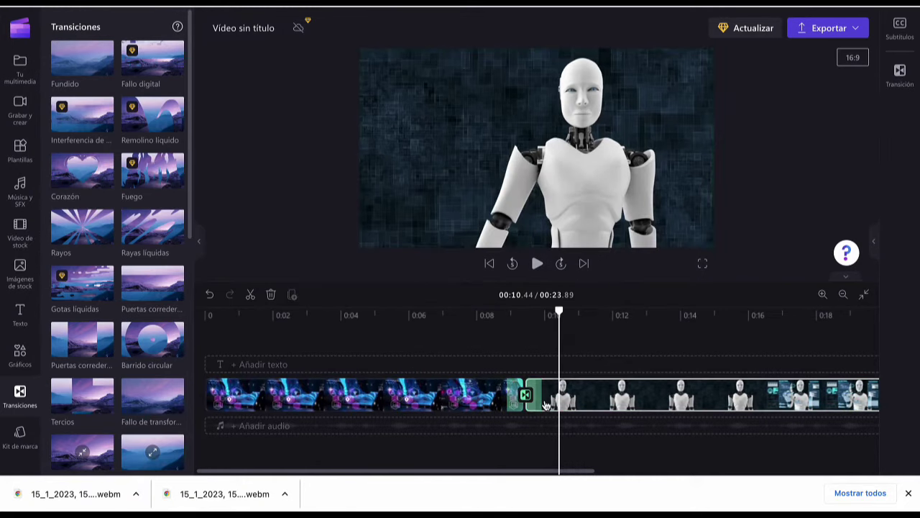
Step: Play the timeline twice from about 7 seconds to check the transition between the two clips
drag(558, 309, 447, 313)
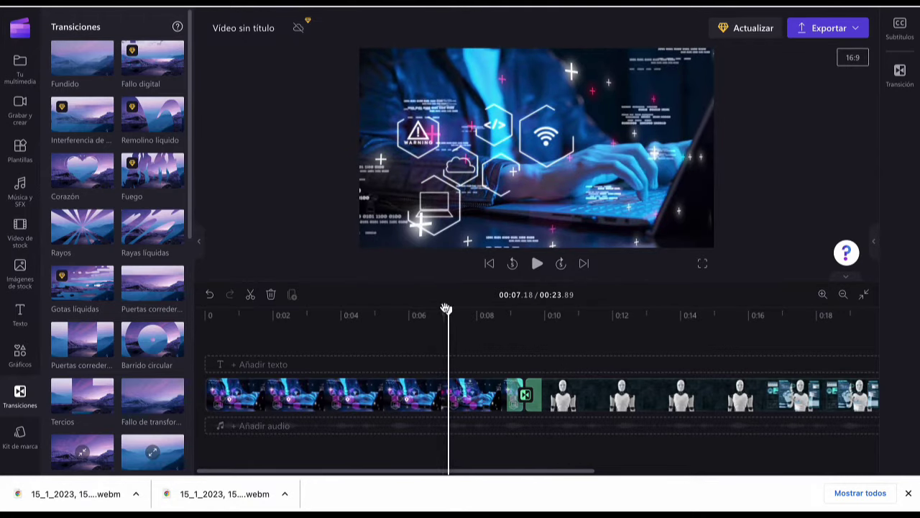
key(space)
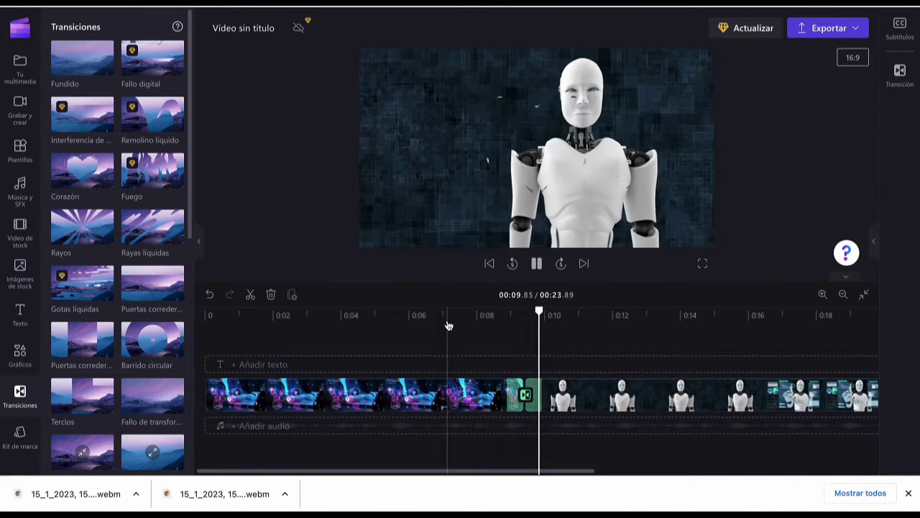
key(space)
click(447, 320)
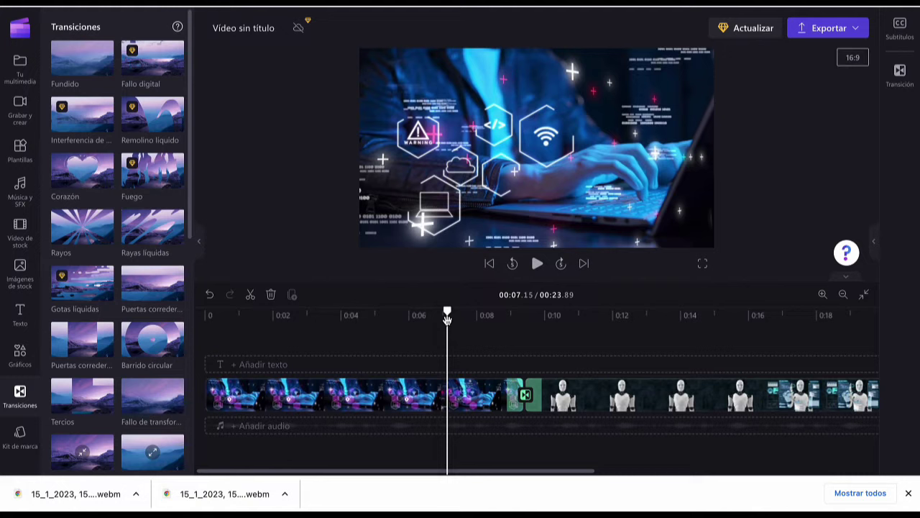
key(space)
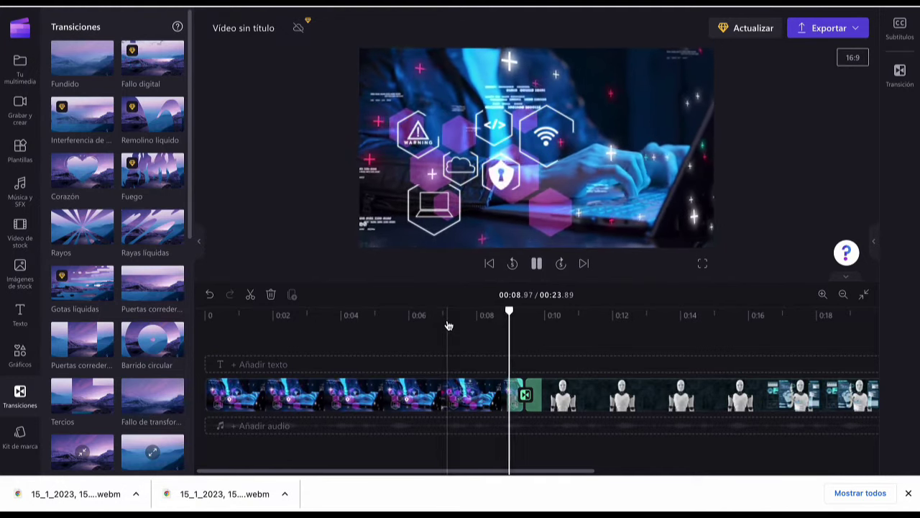
key(space)
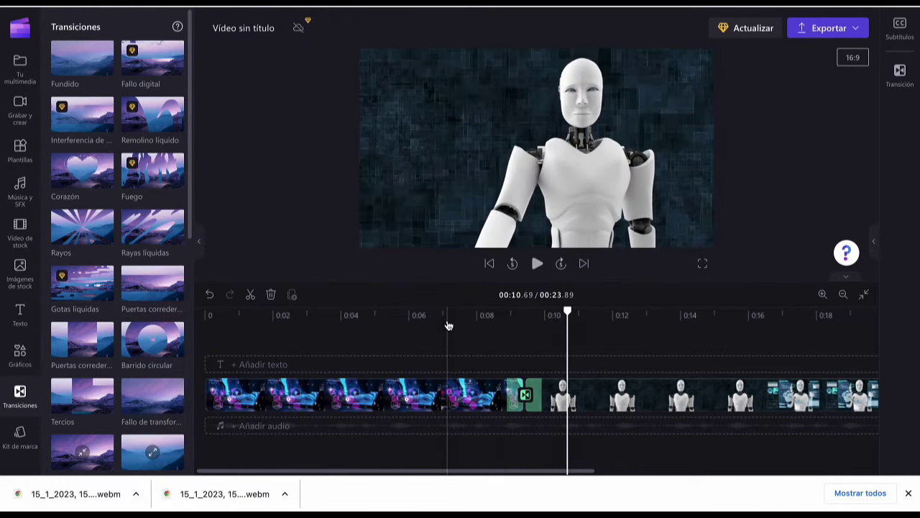
Step: Try to place a sliding-doors transition at the start of the first clip and play the video from the beginning
drag(82, 338, 248, 405)
drag(575, 322, 200, 347)
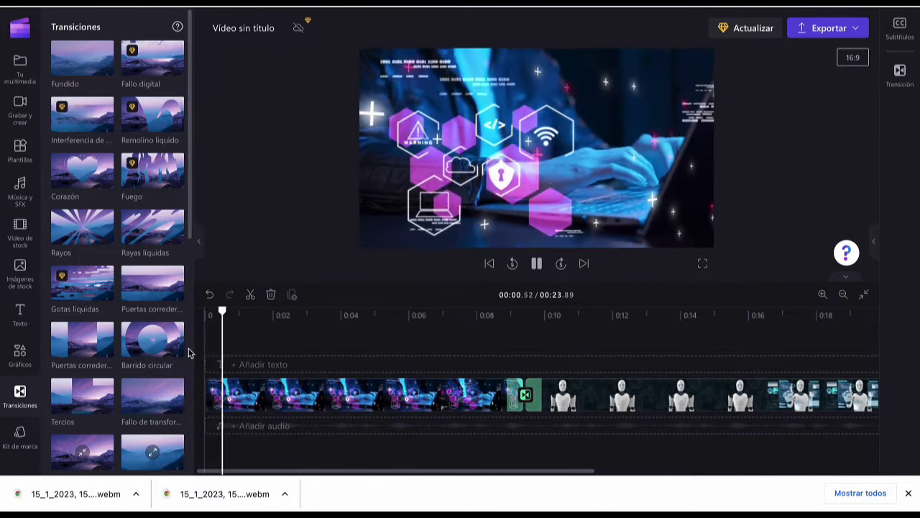
key(space)
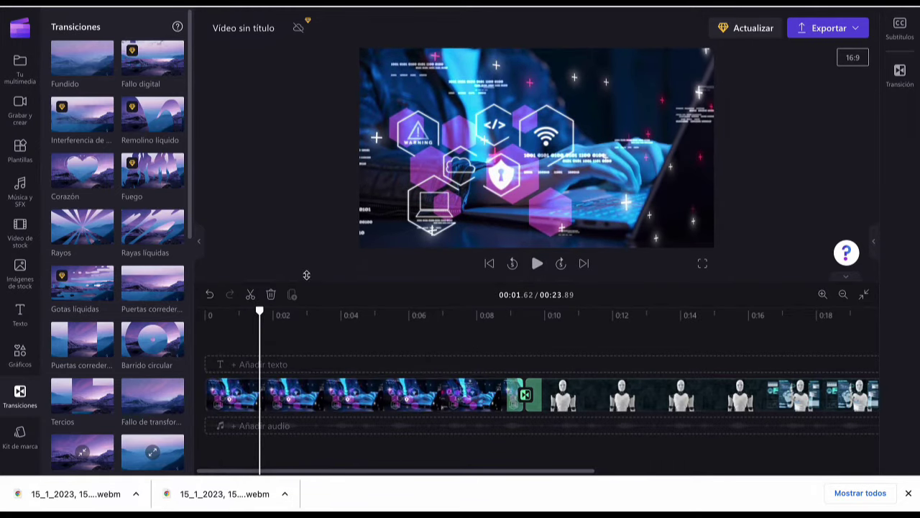
Step: Return the playhead to the start and append ¿Quién es el dueño de OpenAI (1).mp4 after the robot clip
click(843, 295)
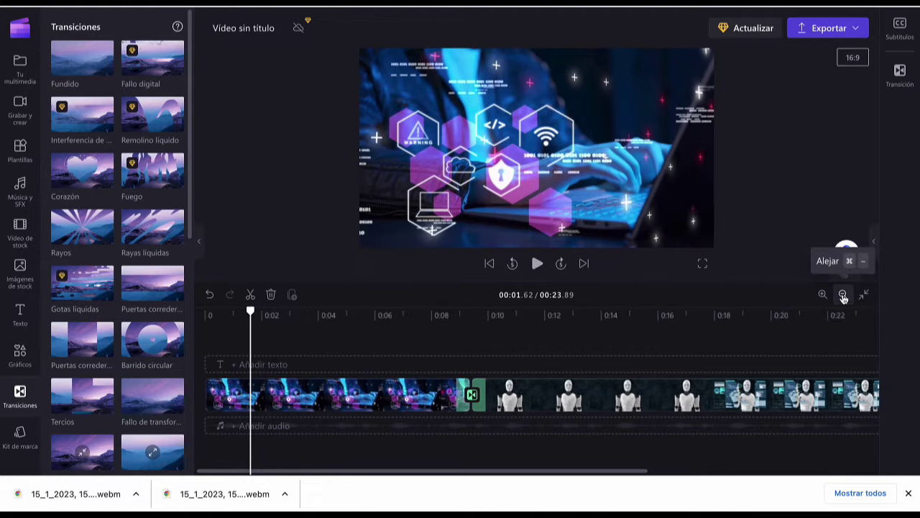
click(843, 295)
click(843, 295)
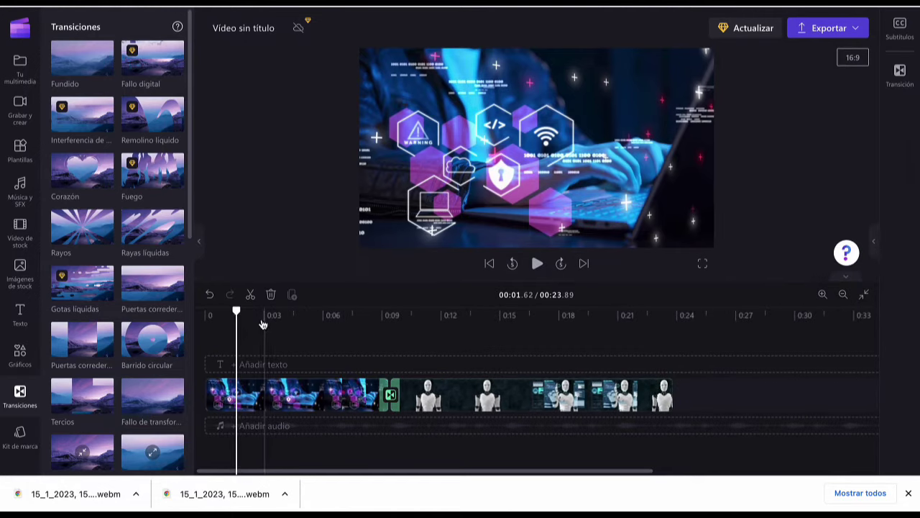
drag(235, 309, 180, 320)
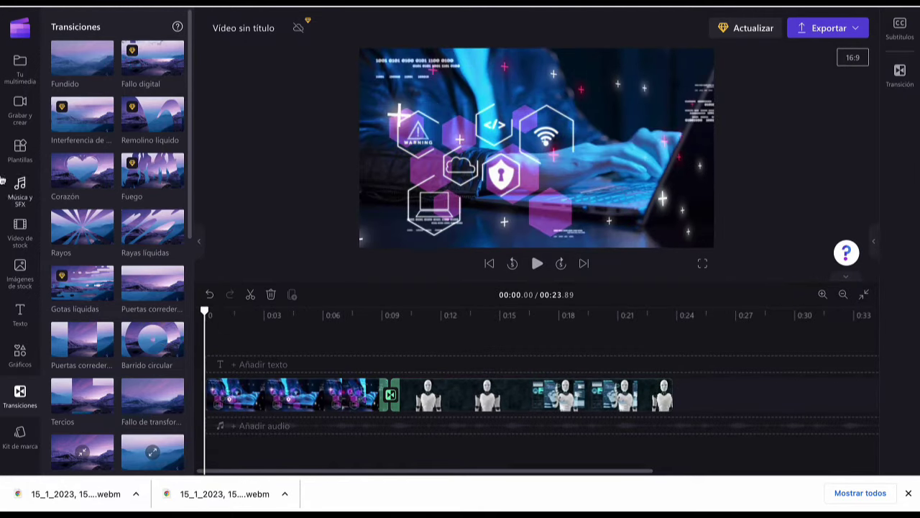
click(17, 65)
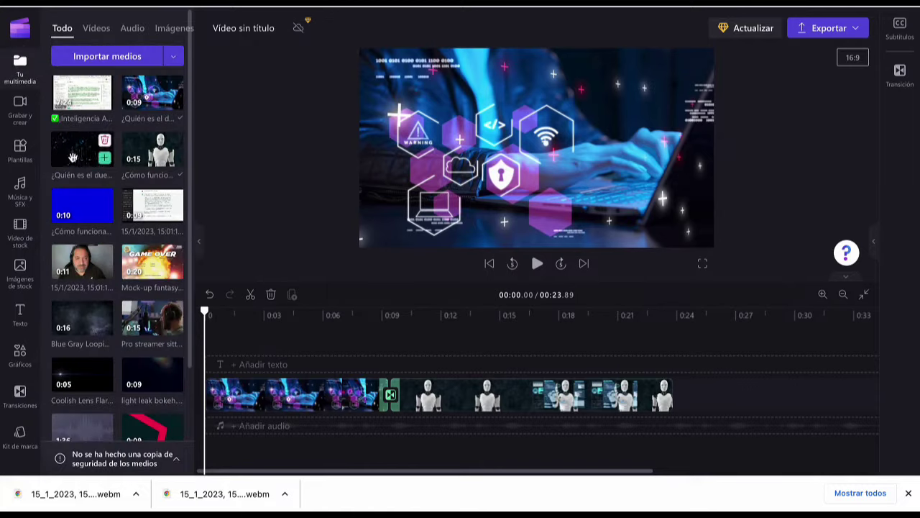
drag(70, 153, 681, 400)
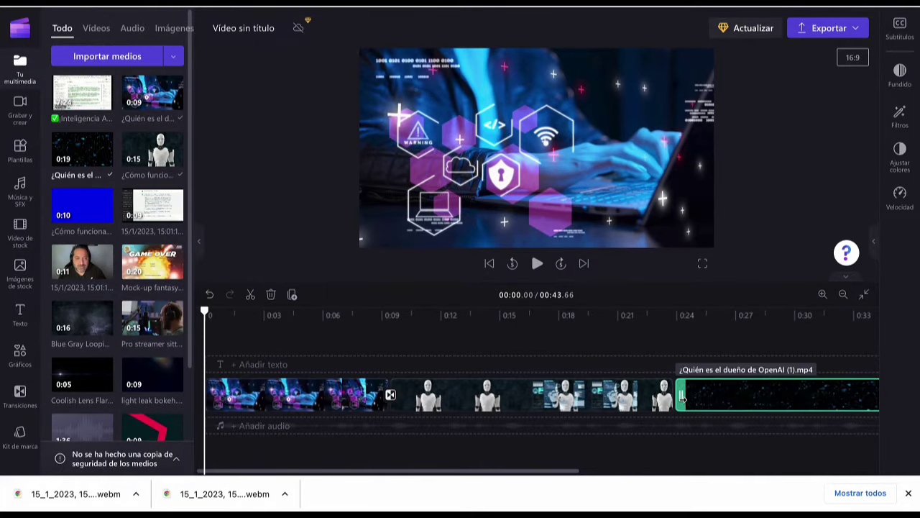
Step: Add a horizontal sliding-doors transition between the robot clip and ¿Quién es el dueño de OpenAI (1).mp4, and play it back
click(9, 402)
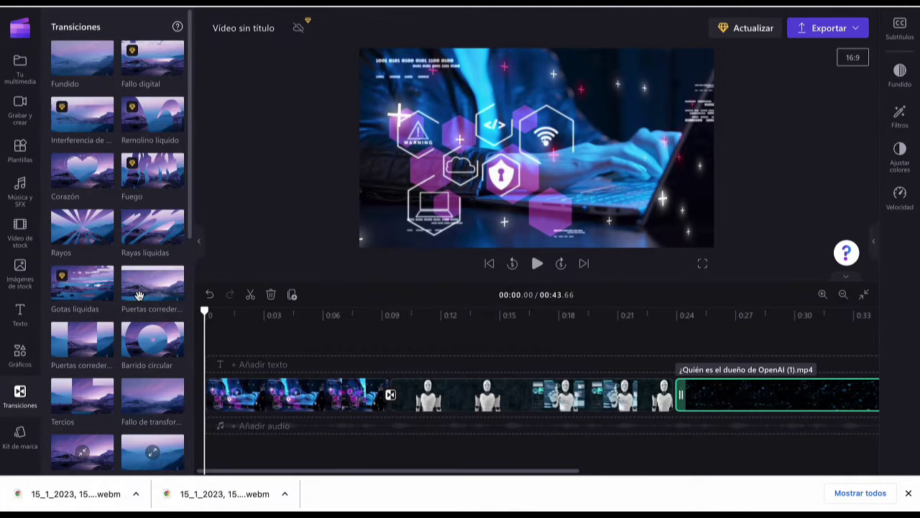
drag(140, 290, 674, 394)
click(629, 315)
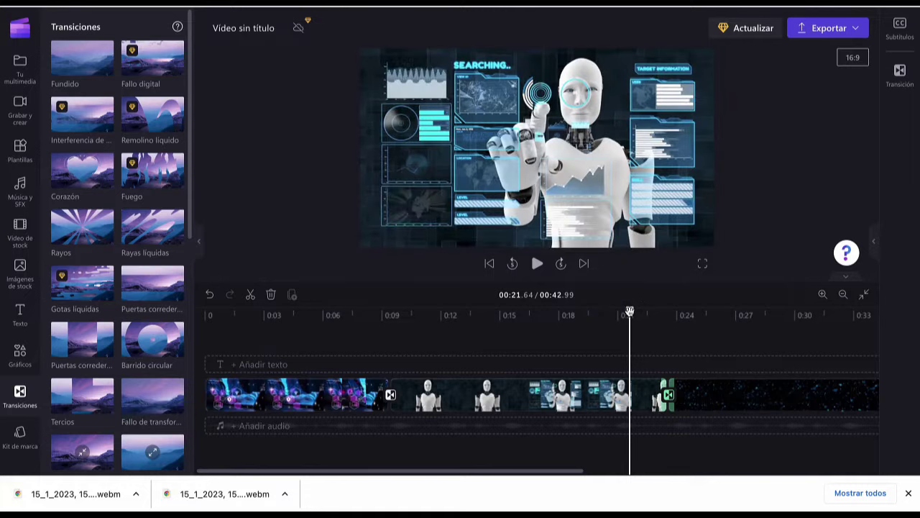
key(space)
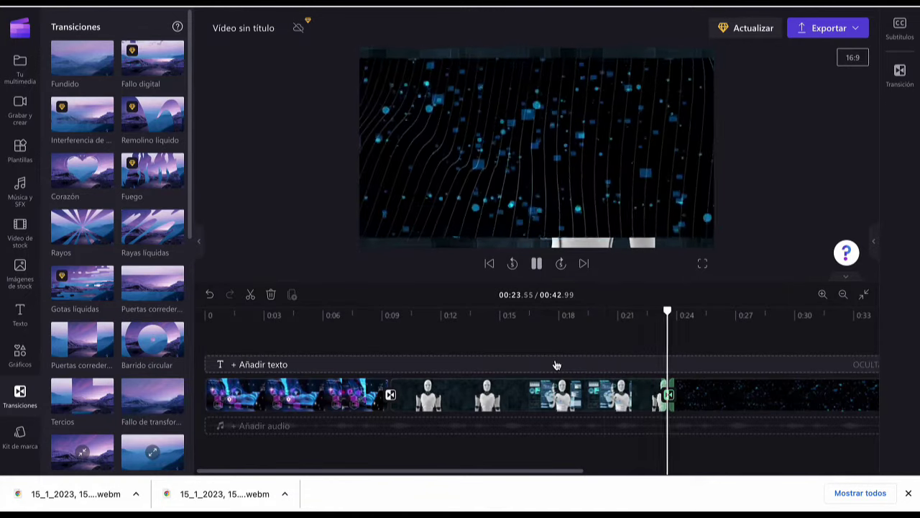
click(567, 316)
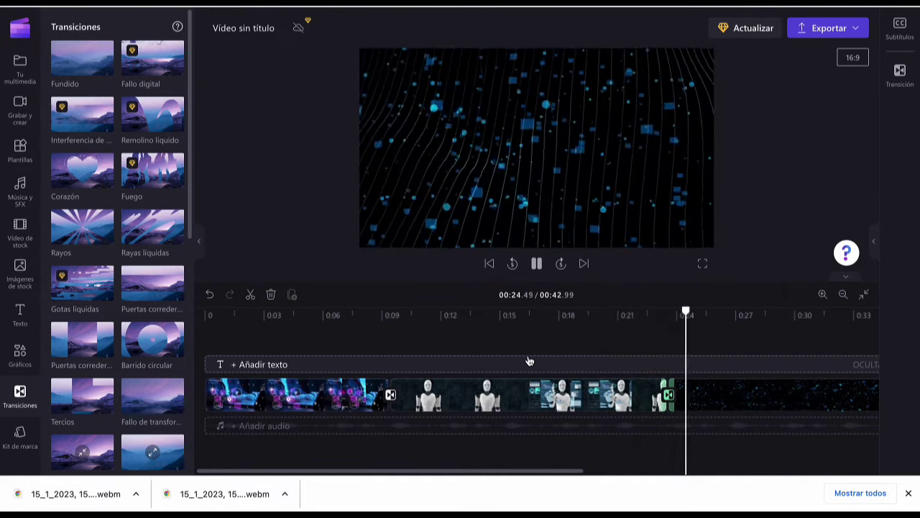
key(space)
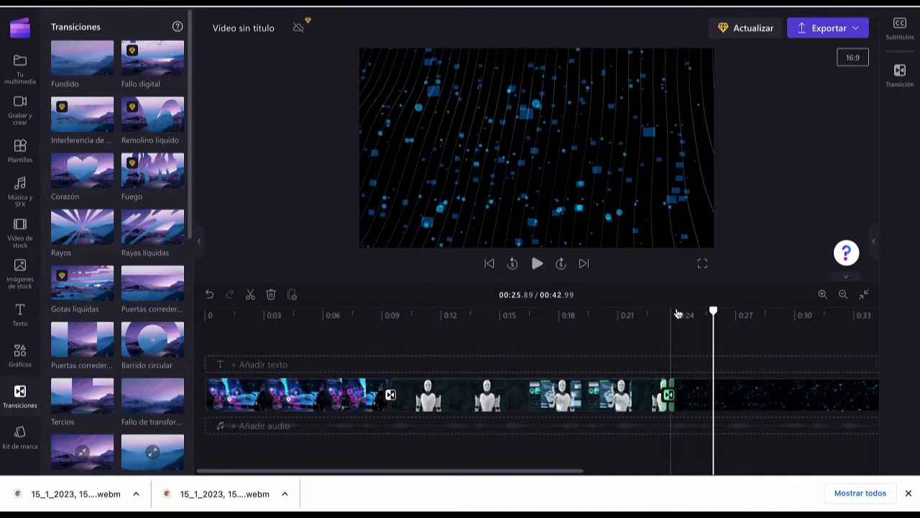
Step: Return the playhead to the start of the timeline, play the opening briefly and browse the other transitions
drag(705, 314, 174, 375)
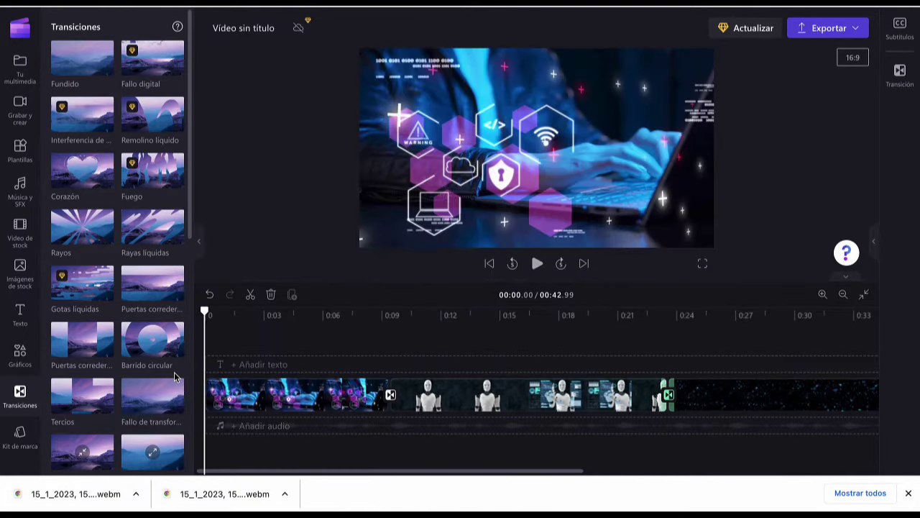
key(space)
key(space)
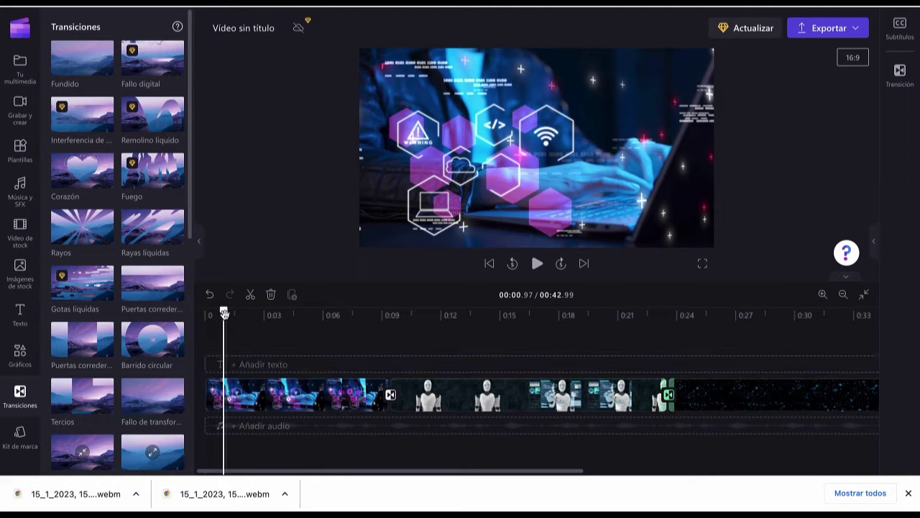
drag(218, 312, 184, 324)
scroll(108, 323, down, 3)
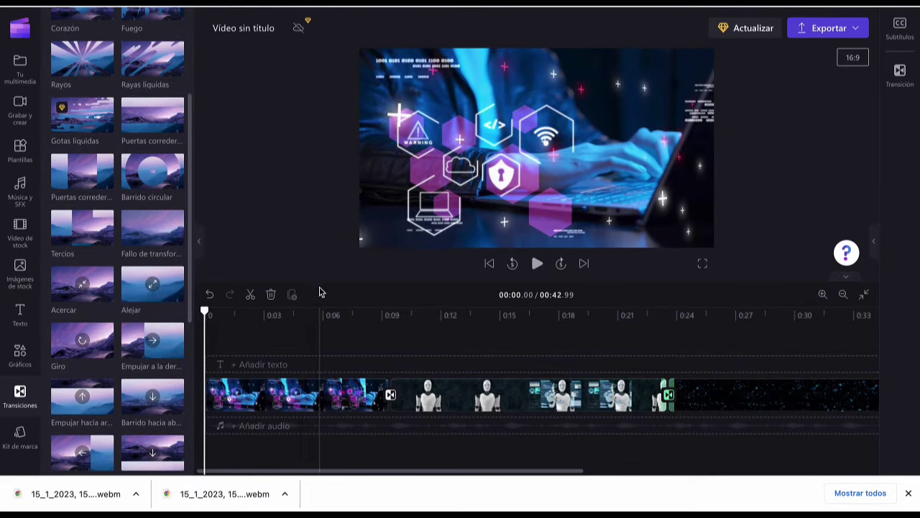
Step: Examine the colour adjustment options for the first clip, dismissing the tip and the browser's downloads bar
click(492, 131)
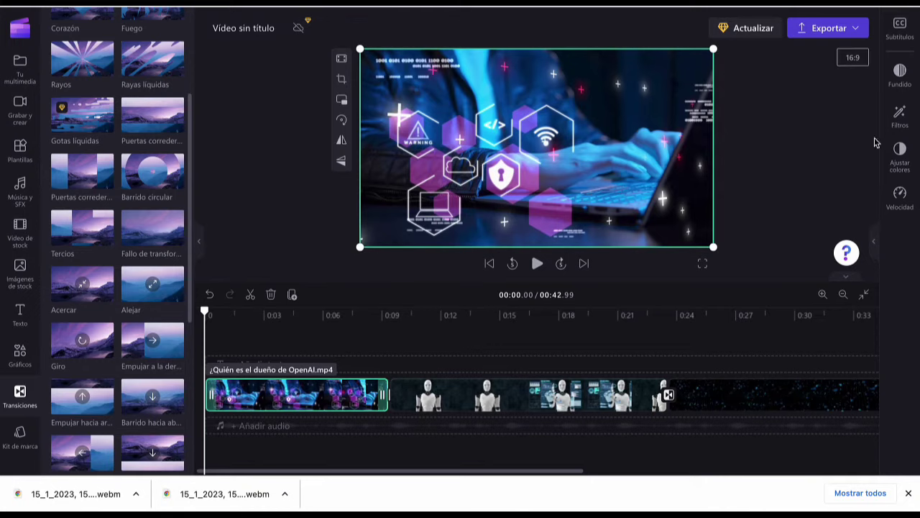
click(900, 151)
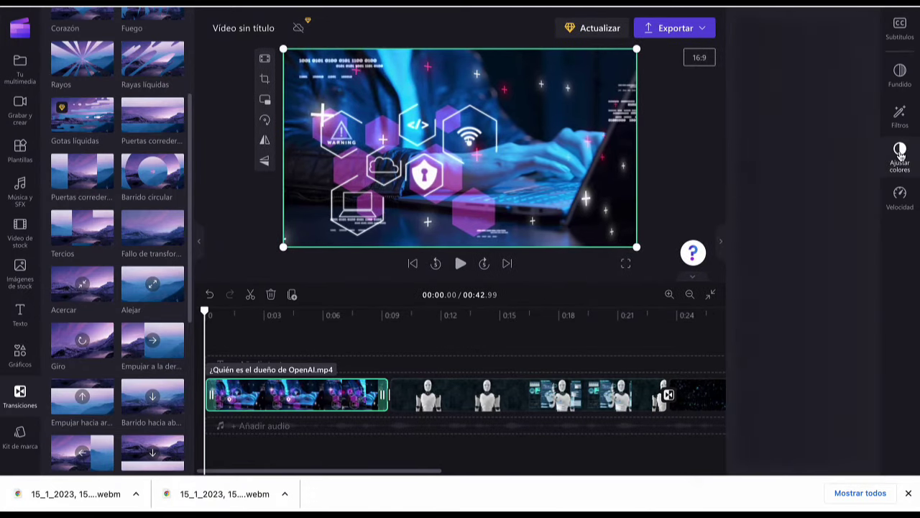
drag(801, 130, 798, 166)
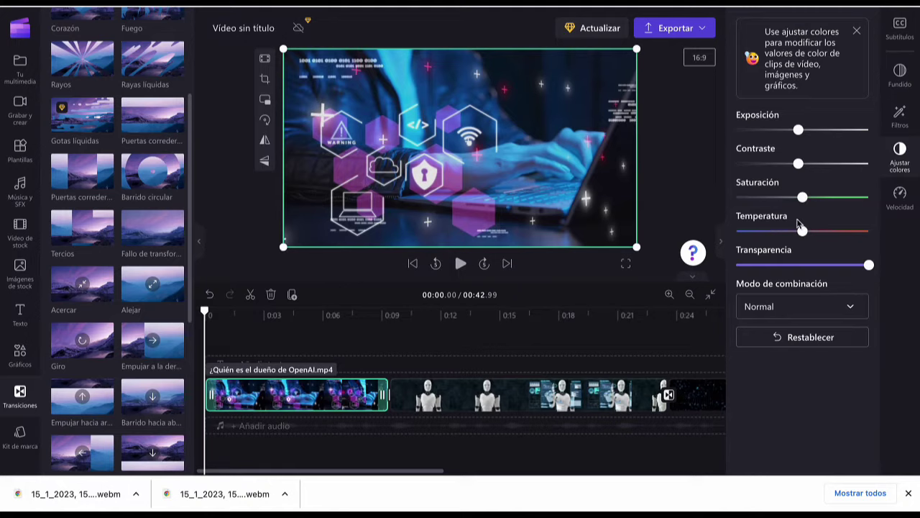
click(859, 33)
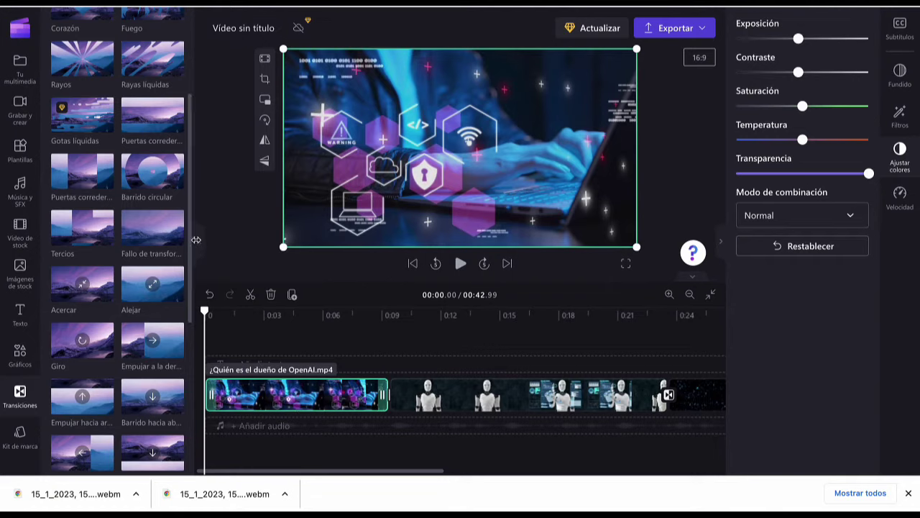
click(909, 495)
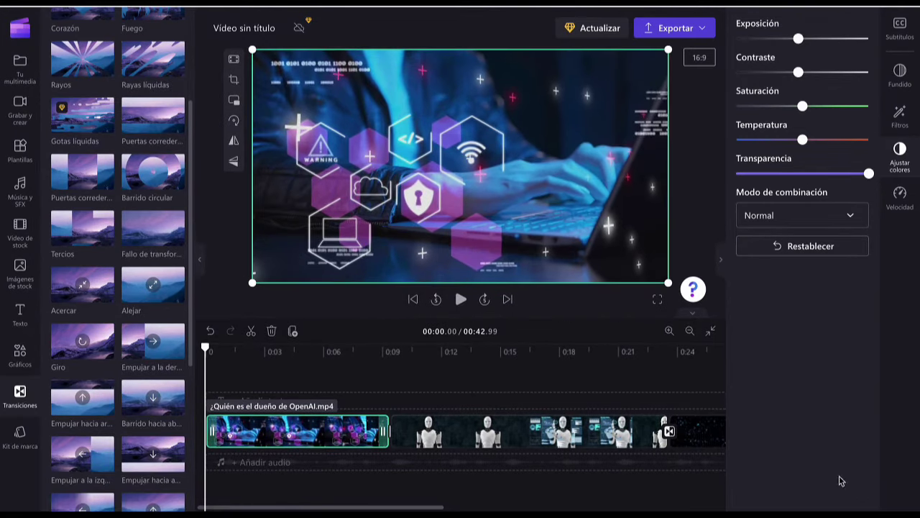
click(723, 263)
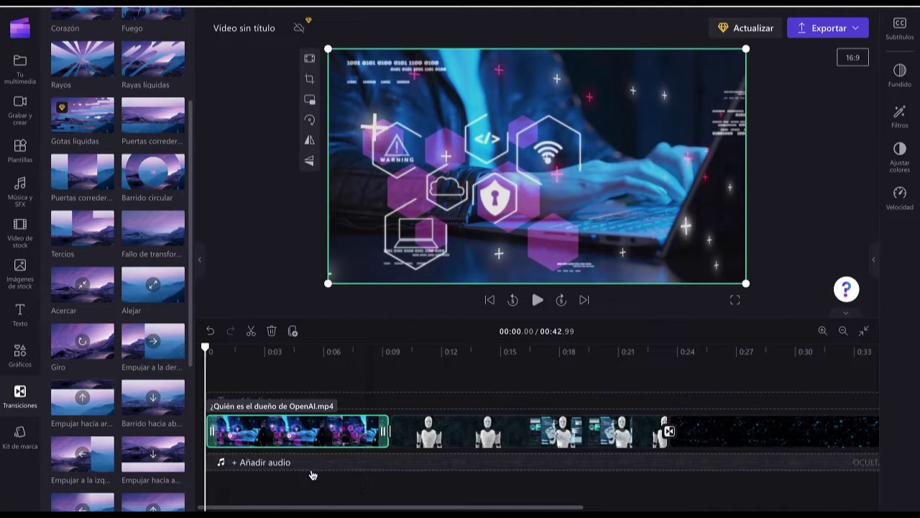
Step: Add the flame sticker at the start of the timeline above the first clip and play it through
click(20, 355)
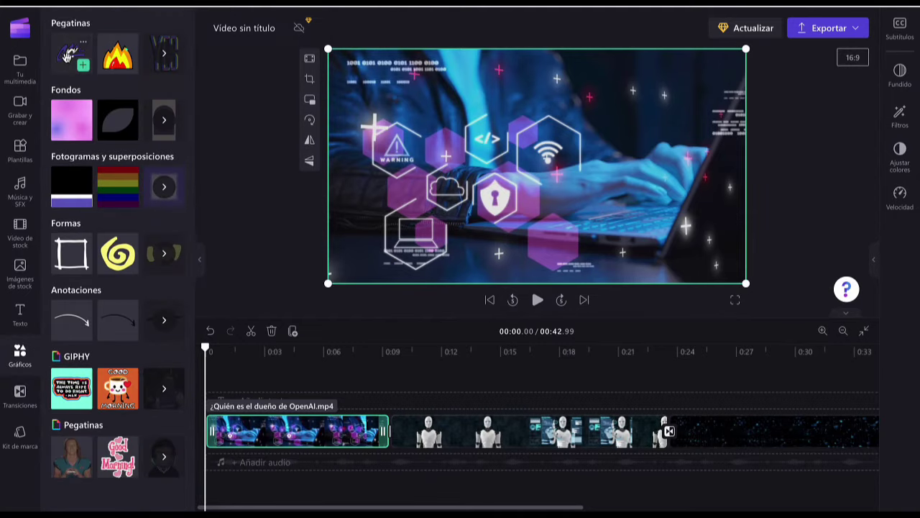
drag(118, 54, 245, 381)
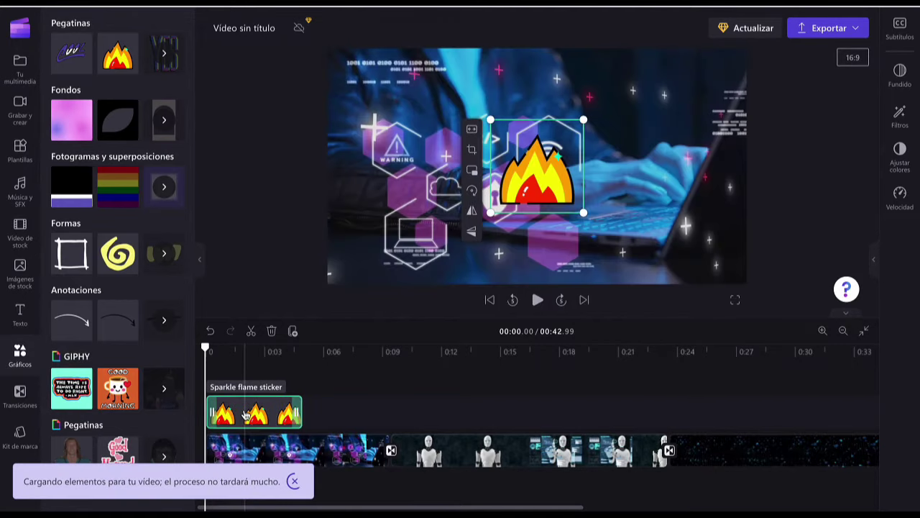
key(space)
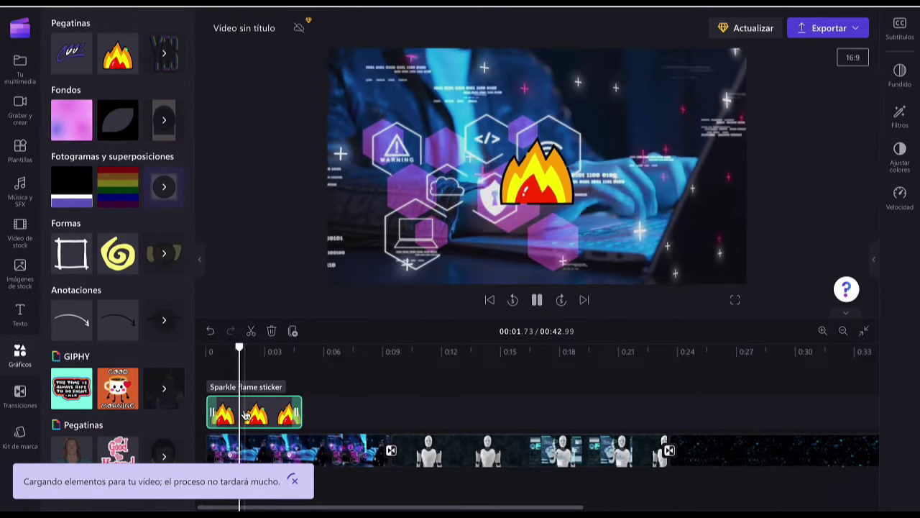
key(space)
drag(488, 219, 383, 259)
key(space)
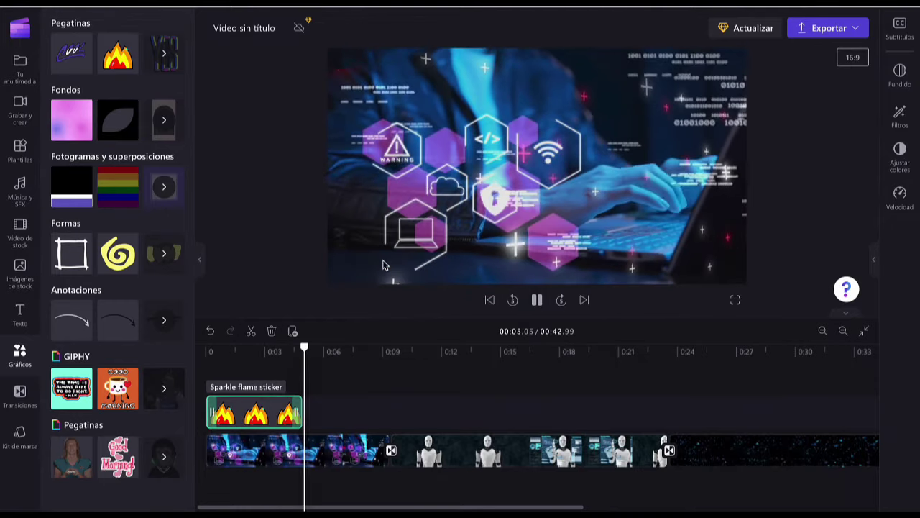
key(space)
Step: Add the white hand-drawn arrow annotation right after the flame sticker and play it over the first clip
mouse_move(72, 320)
mouse_down()
mouse_move(257, 353)
mouse_move(375, 407)
mouse_move(337, 416)
mouse_up()
key(space)
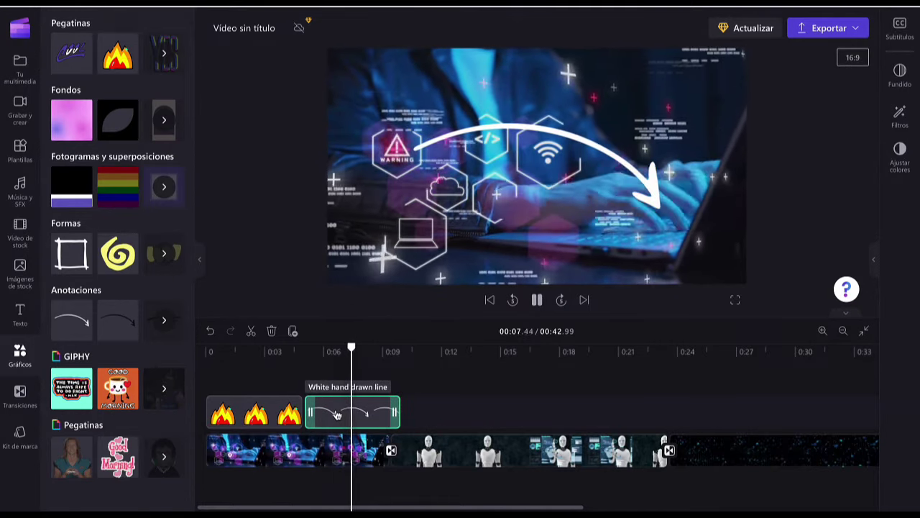
key(space)
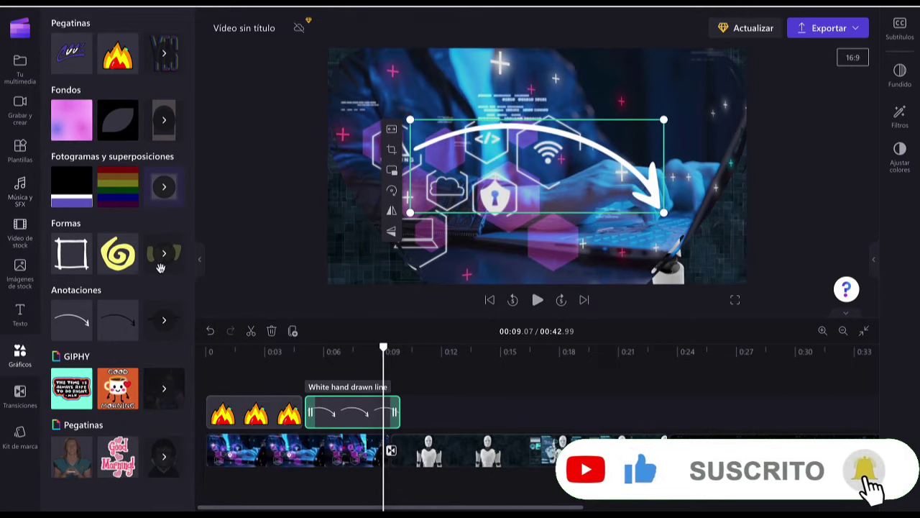
Step: Search the stock images for "inteligencia artificial", look through the results and leave the search
click(18, 267)
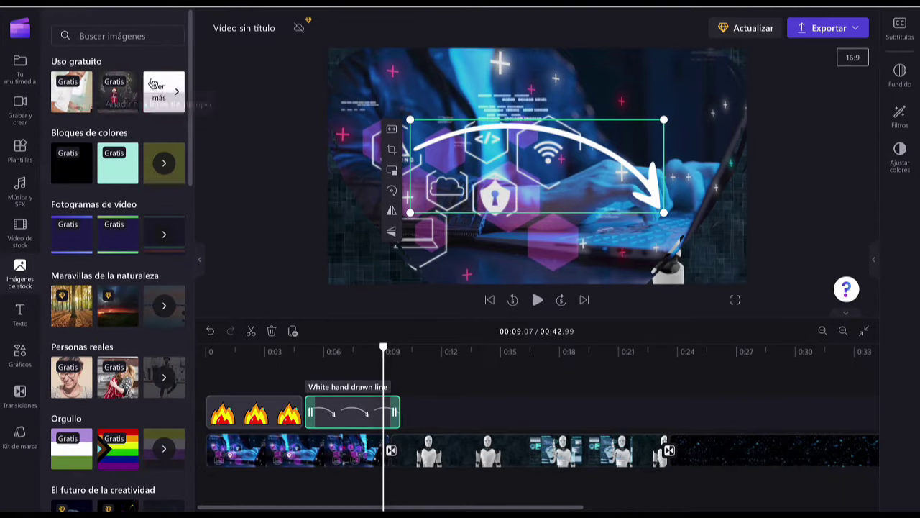
click(113, 37)
text(inteligec)
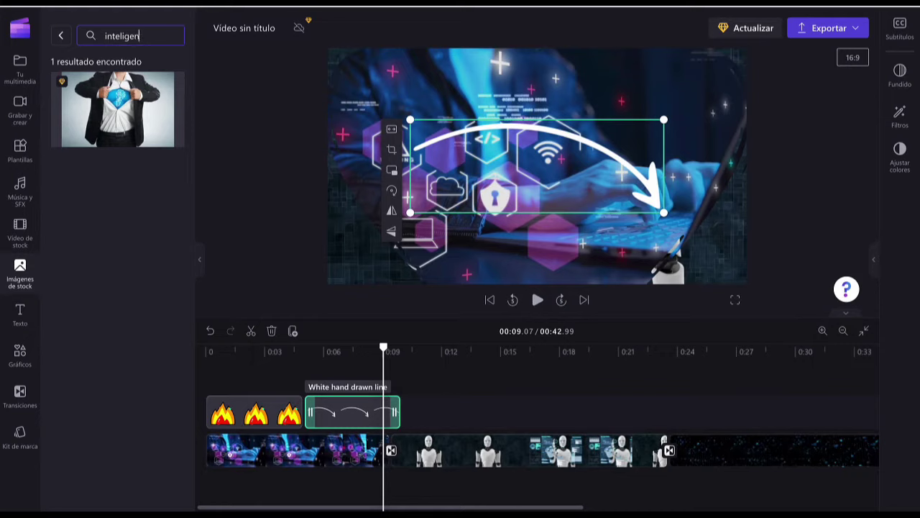
text(cia arti)
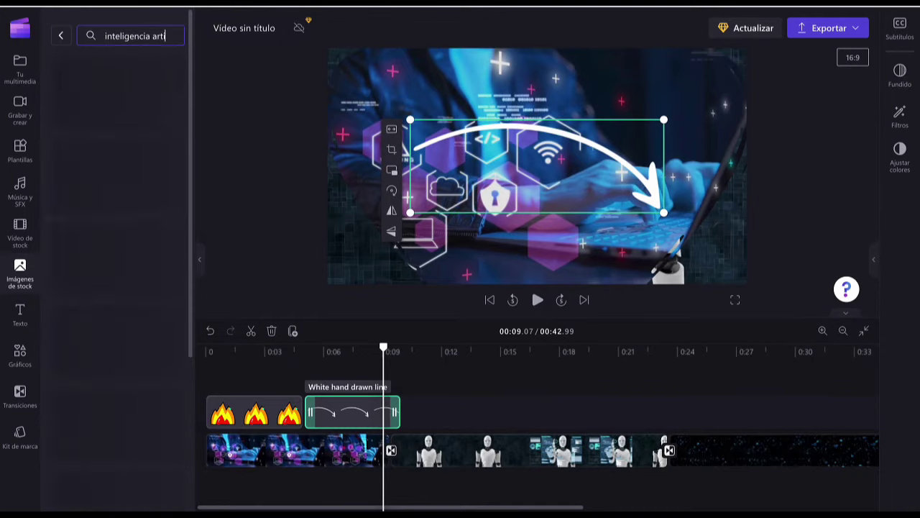
text(ficial)
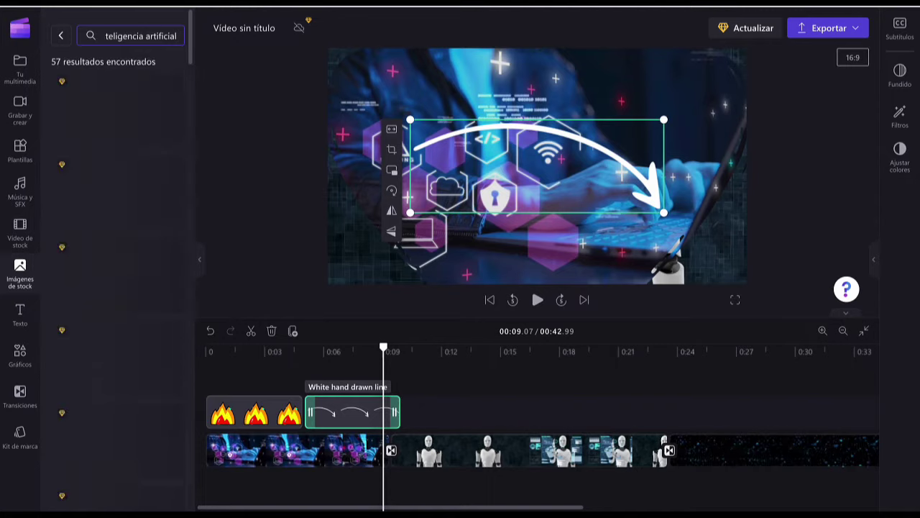
scroll(96, 288, down, 8)
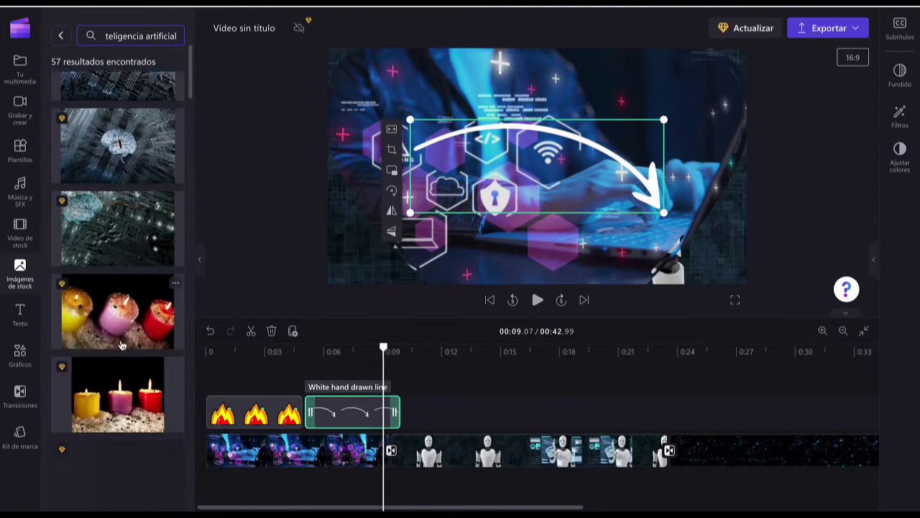
scroll(99, 313, down, 8)
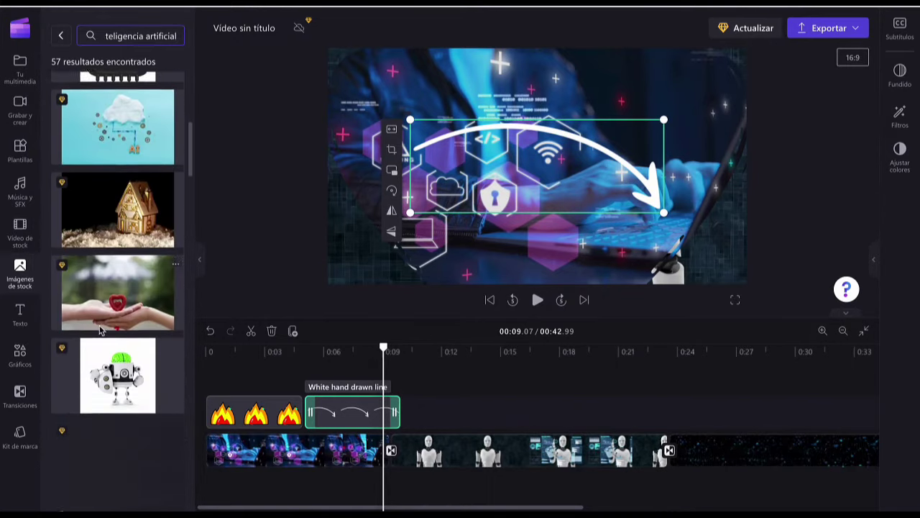
scroll(100, 329, down, 6)
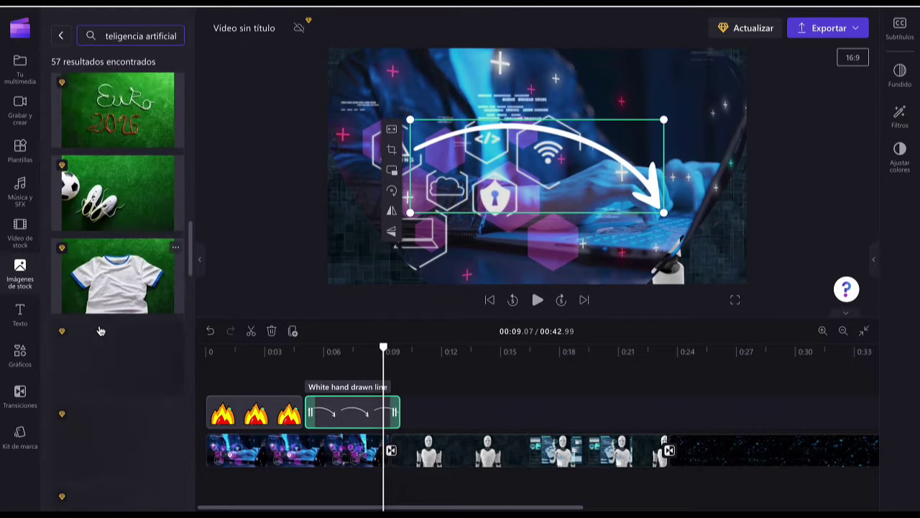
scroll(115, 246, up, 15)
scroll(108, 173, up, 4)
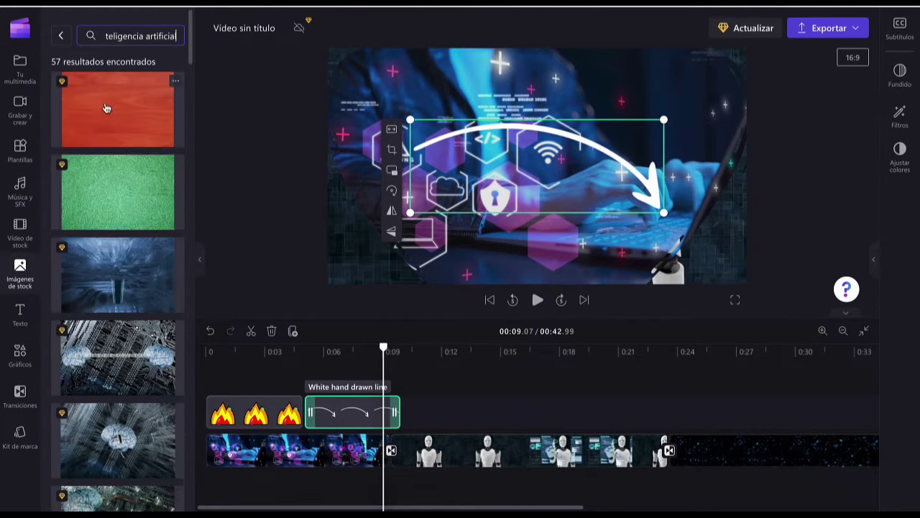
click(63, 36)
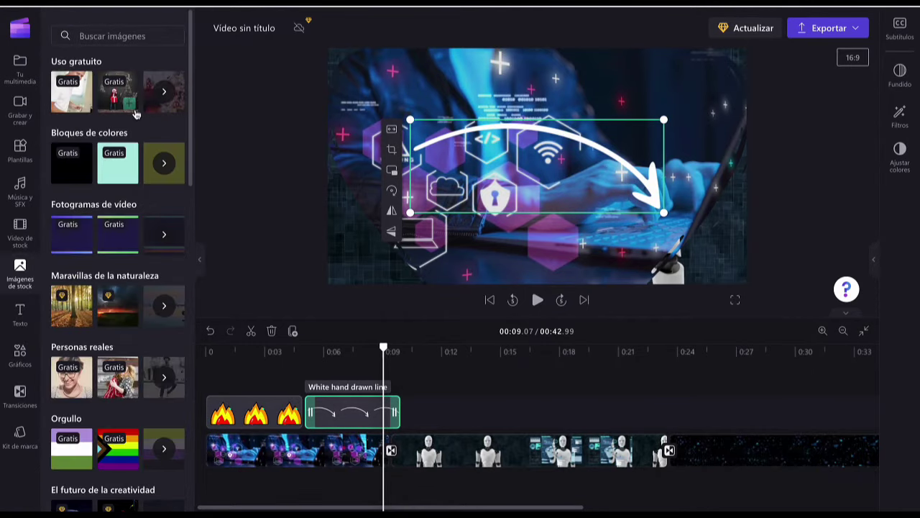
Step: Add the free stock image Man in bathroom with hair gel smiling, trimming the white arrow to the playhead and starting the image there
click(163, 94)
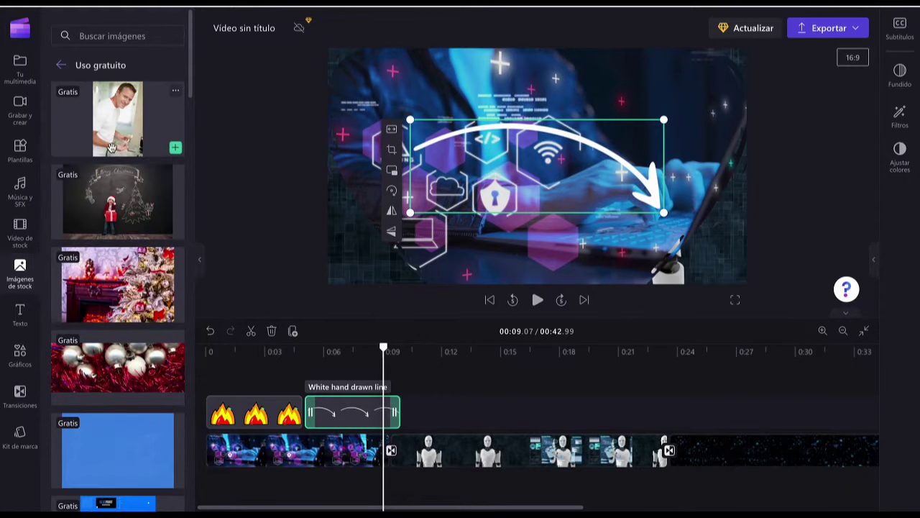
drag(190, 167, 429, 386)
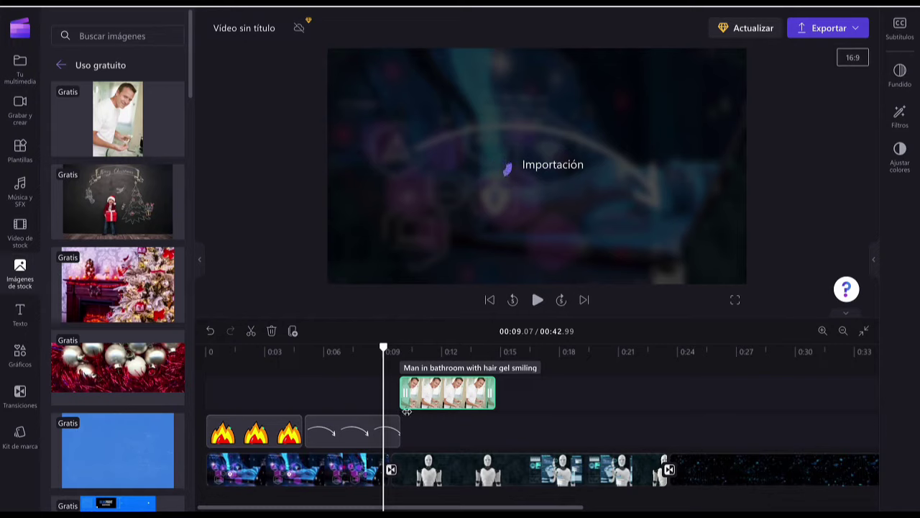
drag(397, 432, 382, 432)
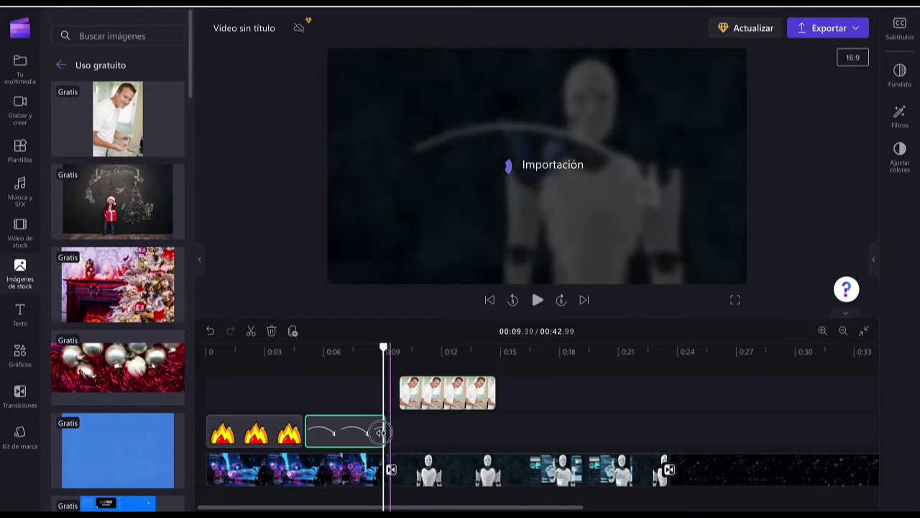
drag(439, 392, 420, 390)
Step: Play the start of the bathroom image, make it fill the video frame and move it down to show the man's face
key(space)
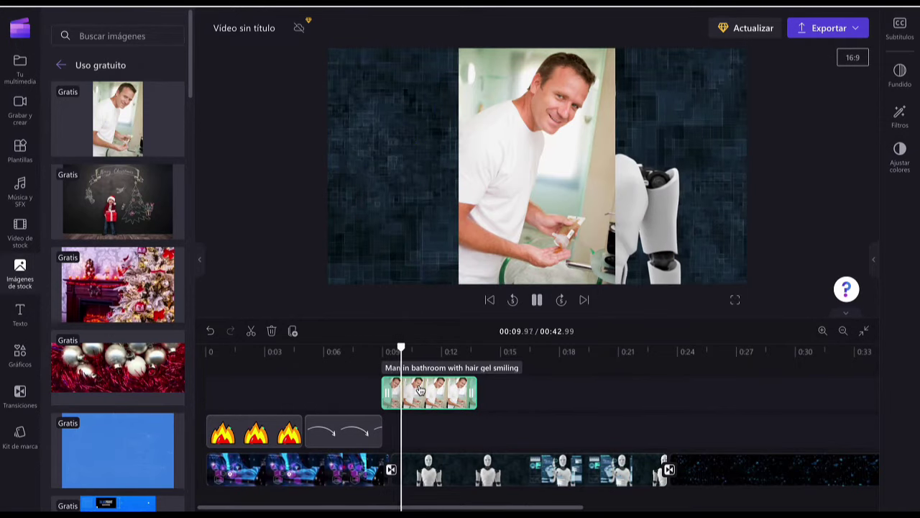
key(space)
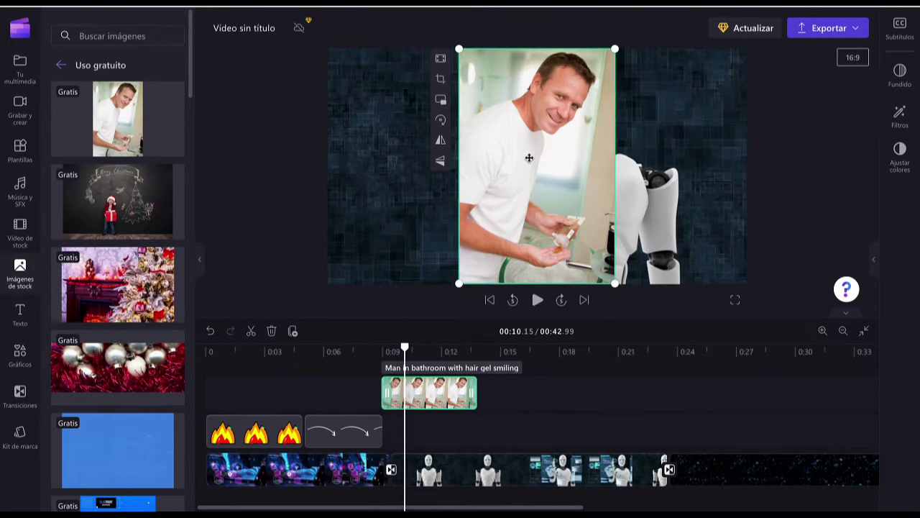
click(440, 59)
drag(483, 129, 484, 322)
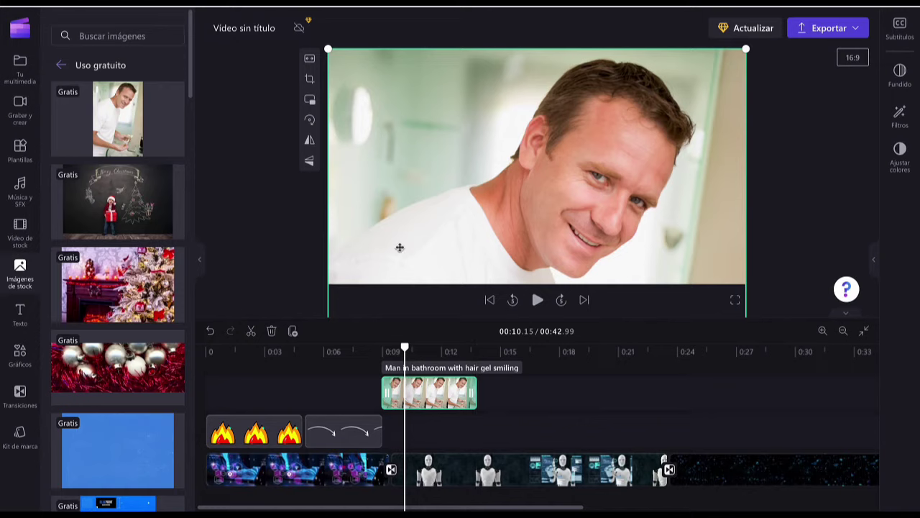
Step: Crop the bathroom image by trimming its left side and a thin strip off its top edge
click(309, 80)
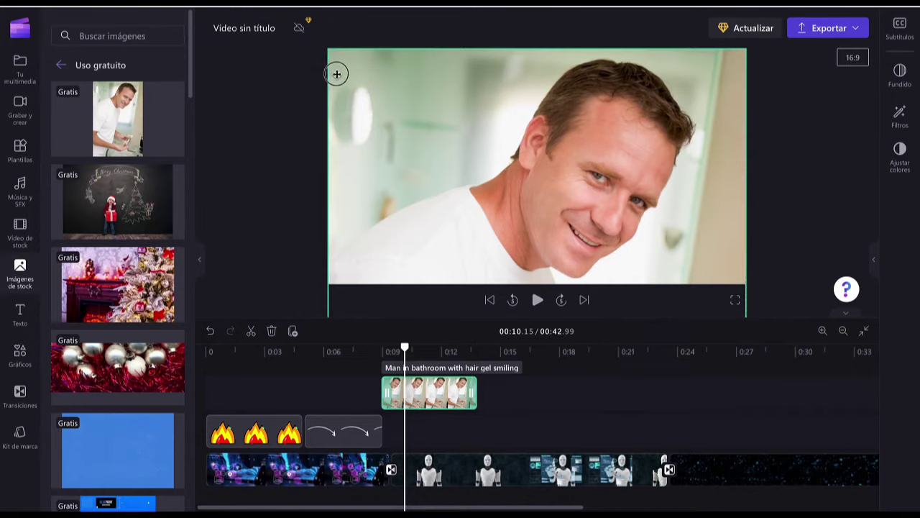
click(324, 79)
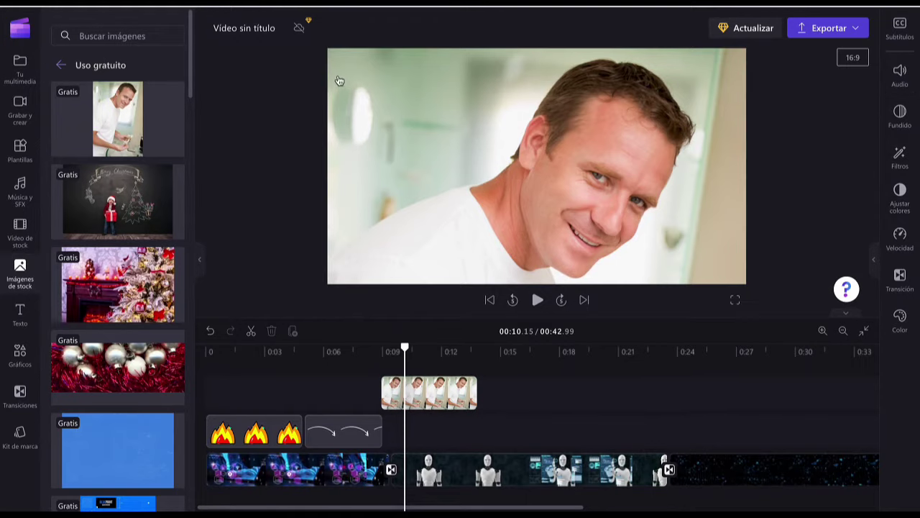
click(340, 81)
click(303, 76)
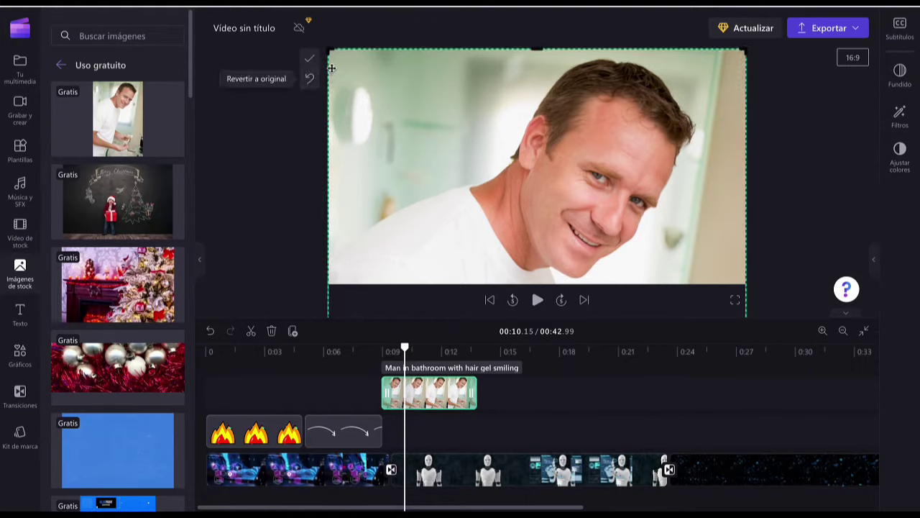
drag(329, 49, 397, 107)
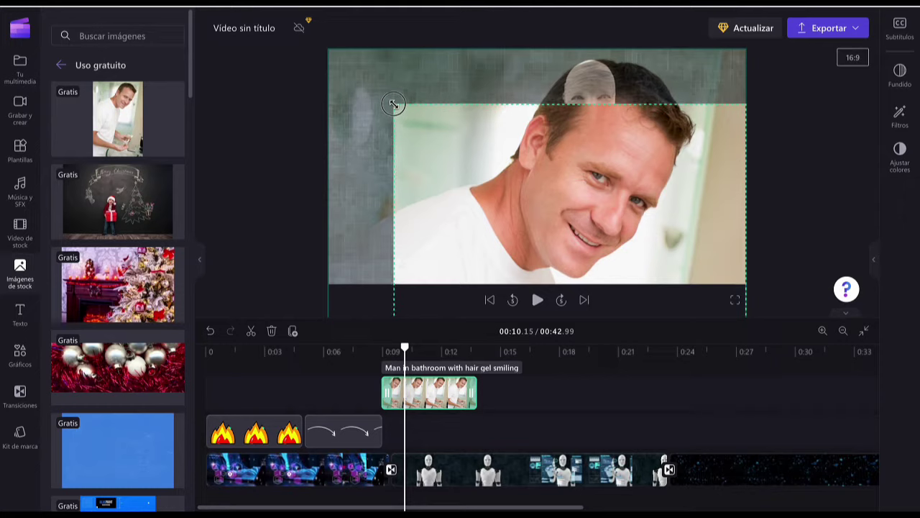
drag(454, 156, 446, 117)
drag(571, 105, 565, 59)
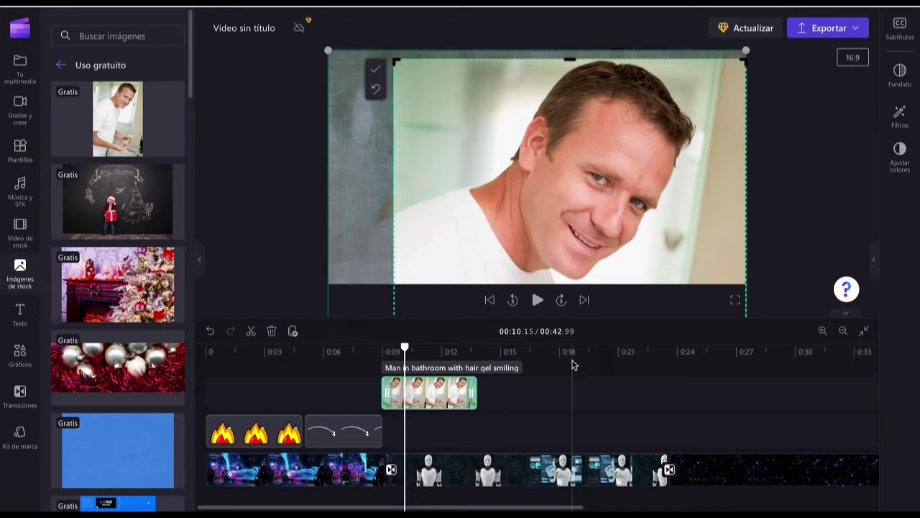
click(376, 72)
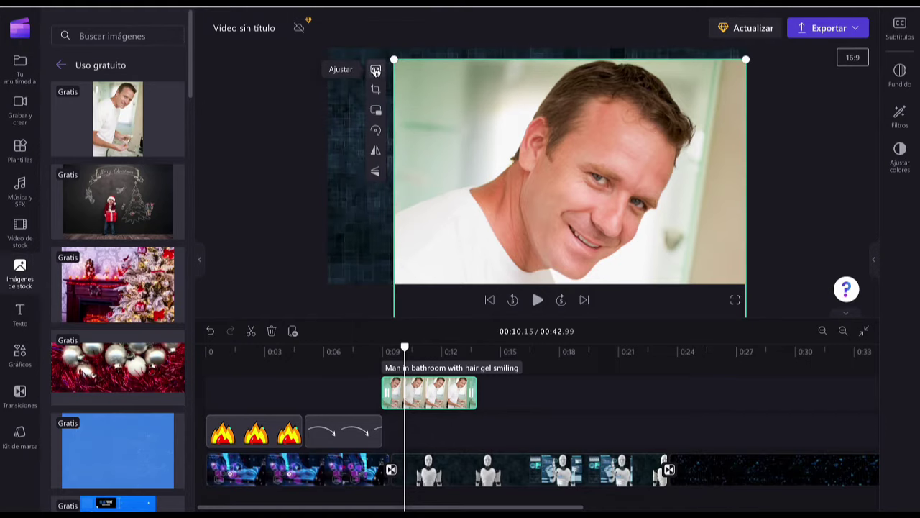
Step: Fit the whole bathroom image in the frame, make it fill the frame again and lower it to show the man's face
click(375, 70)
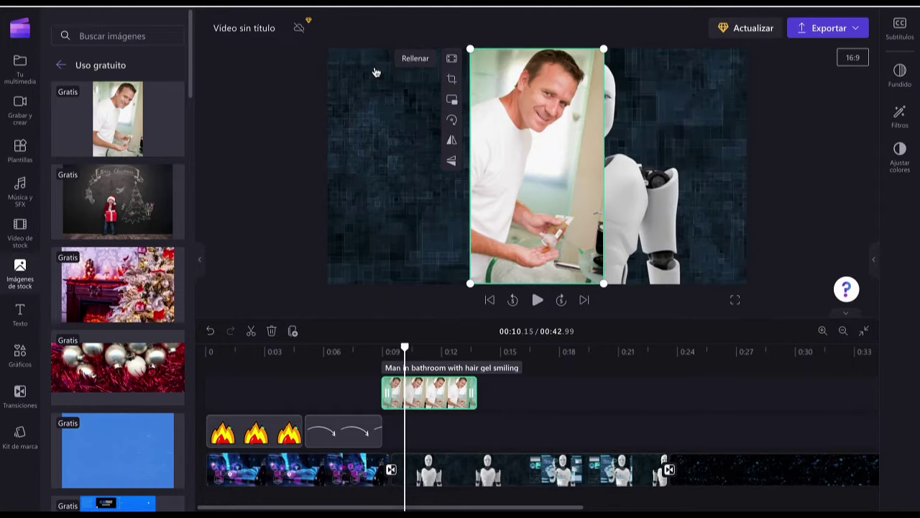
click(449, 62)
drag(487, 91, 486, 308)
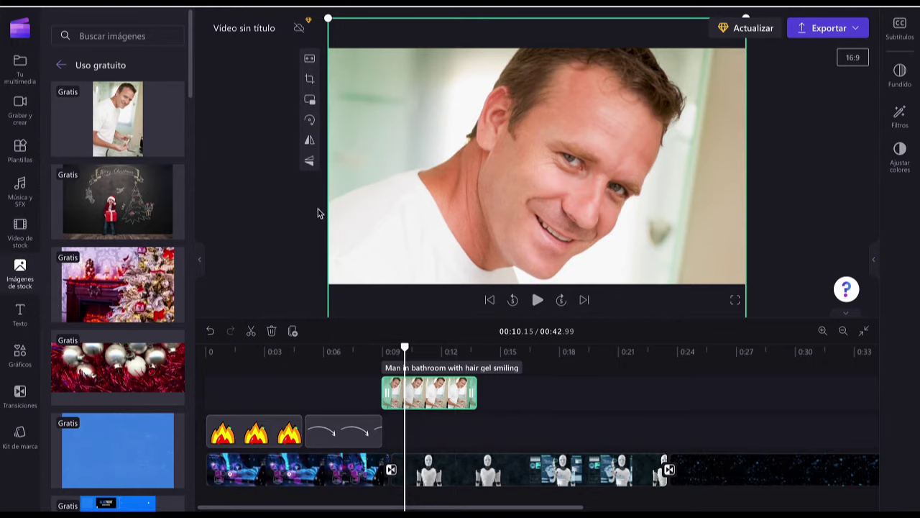
Step: Turn the bathroom image into an upper-right picture-in-picture, enlarge it and move it to the left of the robot
click(309, 100)
click(310, 100)
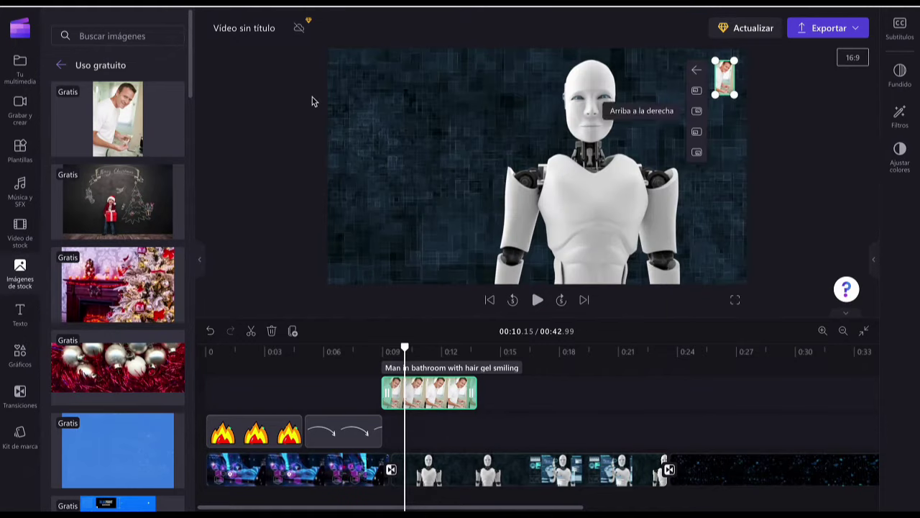
drag(716, 96, 637, 232)
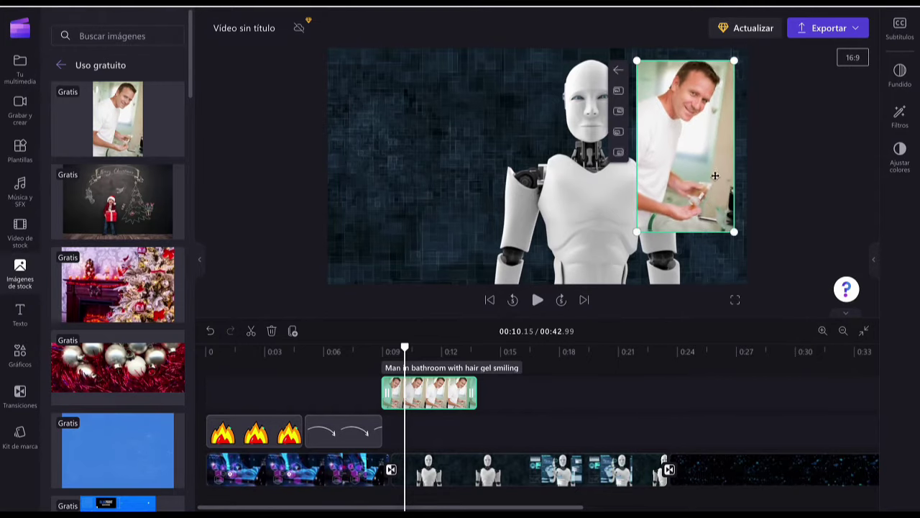
drag(715, 176, 442, 211)
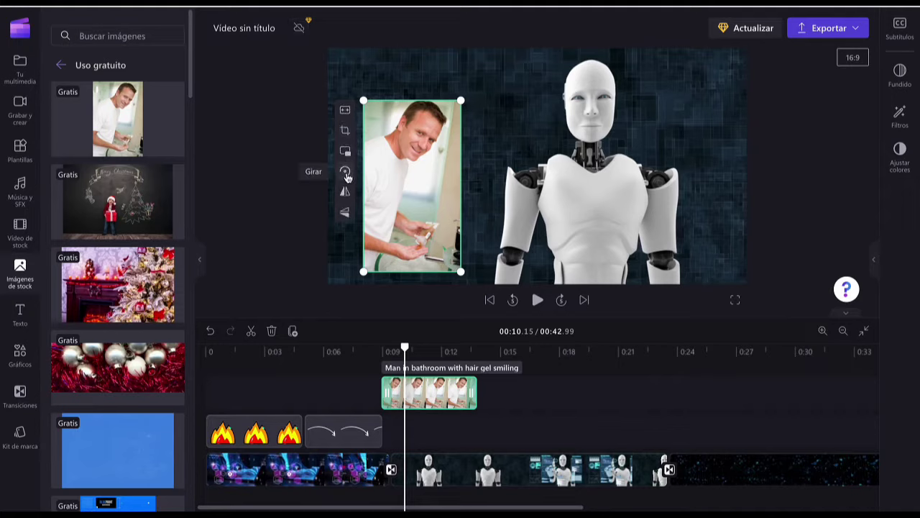
Step: Rotate the bathroom image through four quarter turns back to upright and shift it slightly left of the robot
click(345, 173)
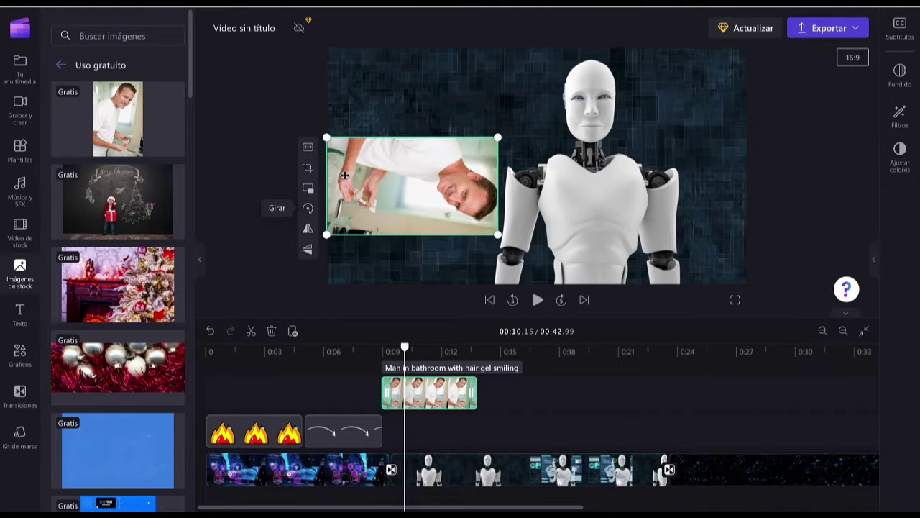
click(308, 208)
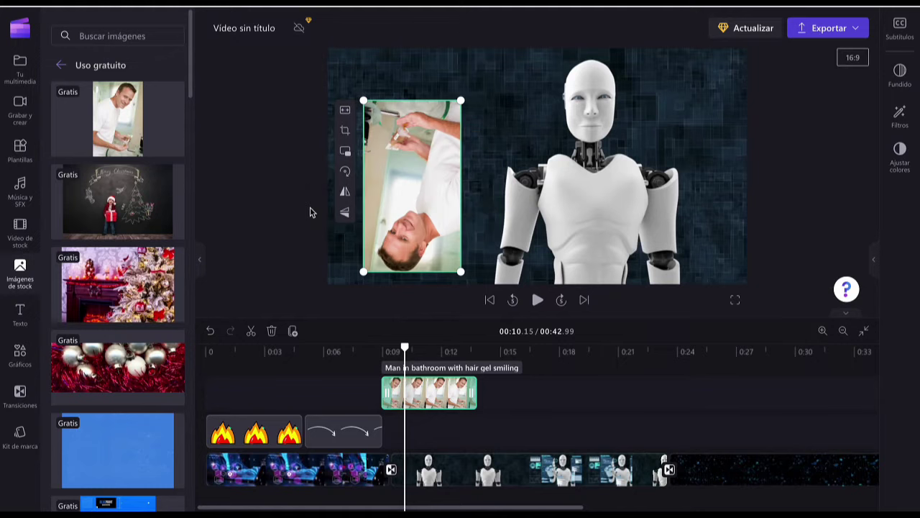
click(345, 172)
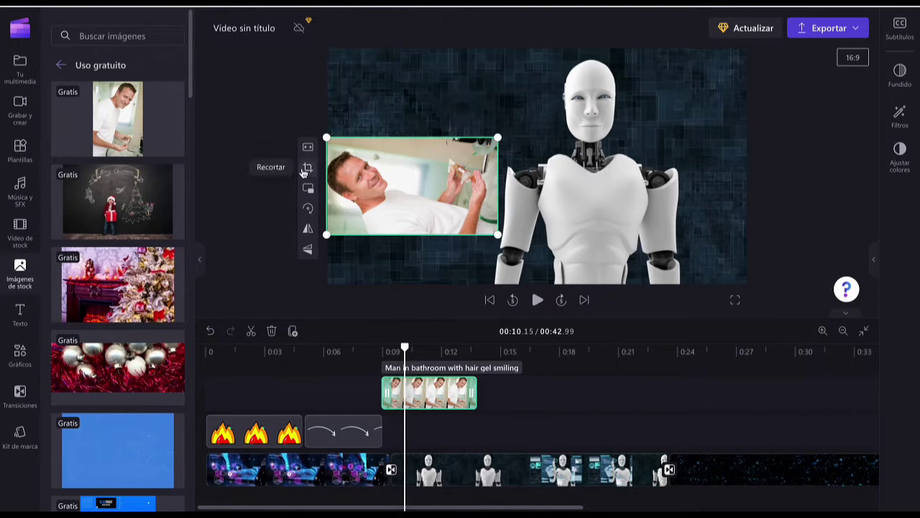
click(308, 207)
drag(405, 195, 382, 194)
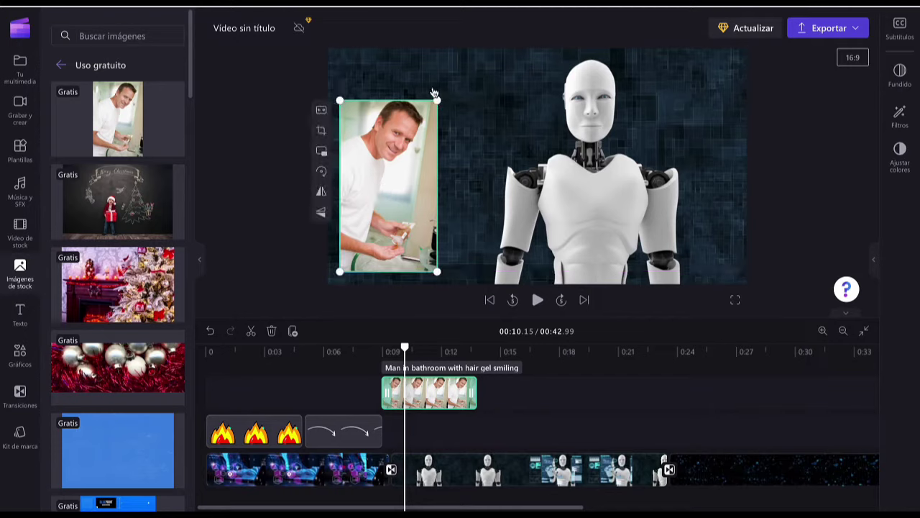
Step: Fit the bathroom image to the full frame height and align it with the left edge of the video frame
click(321, 111)
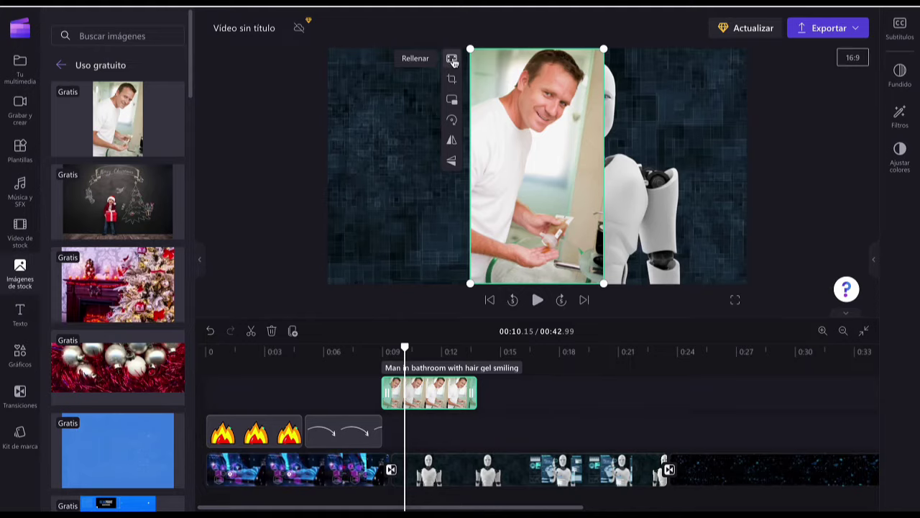
drag(534, 185, 415, 185)
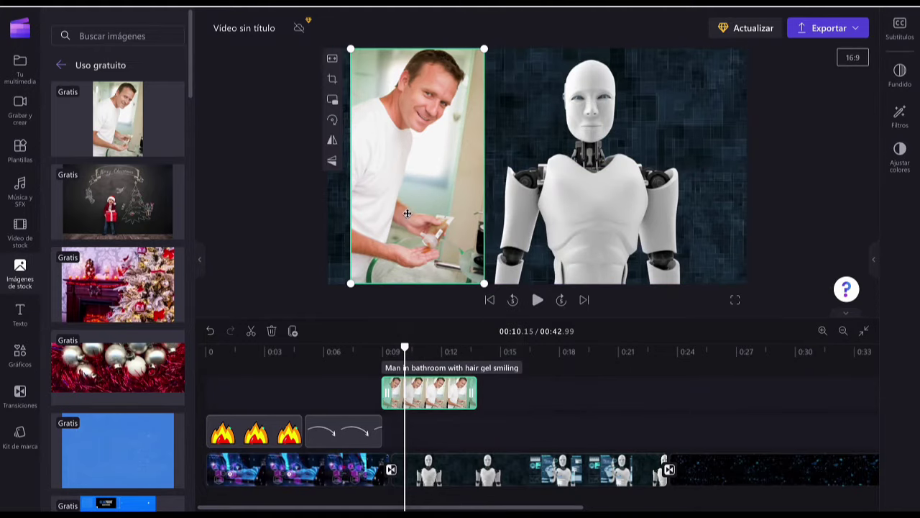
click(333, 61)
drag(512, 211, 369, 213)
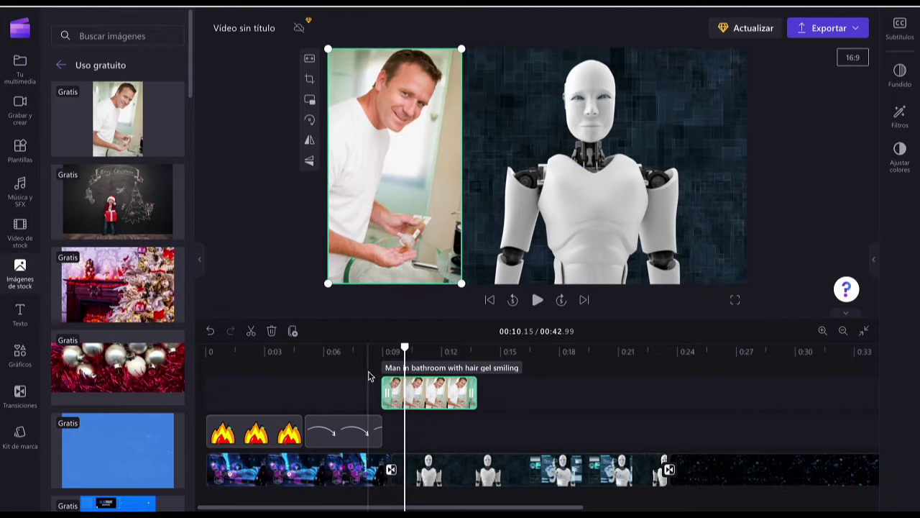
Step: Play the section with the bathroom image beside the robot and return the playhead to 00:11.18
click(373, 360)
key(space)
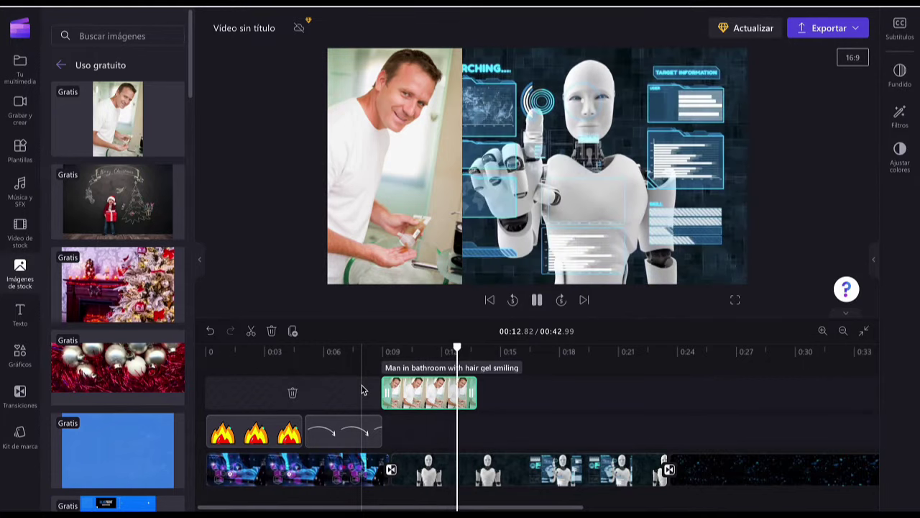
key(space)
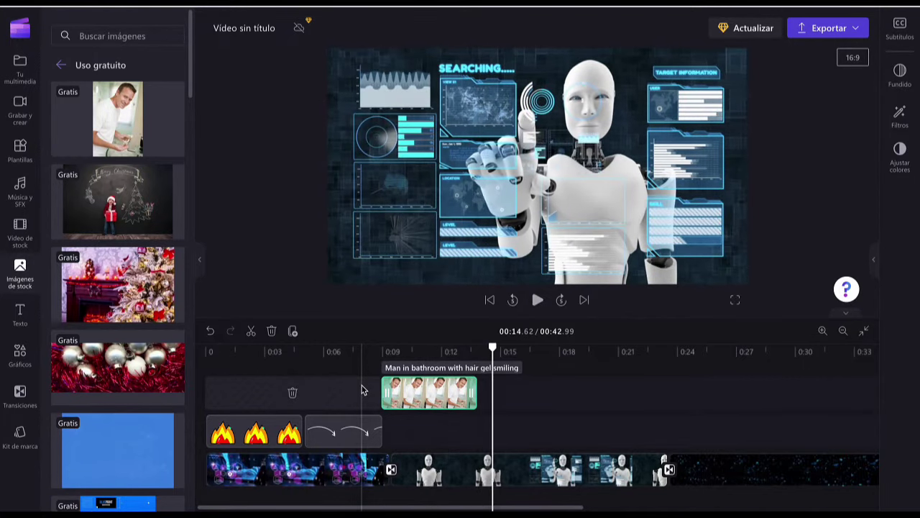
drag(491, 346, 425, 347)
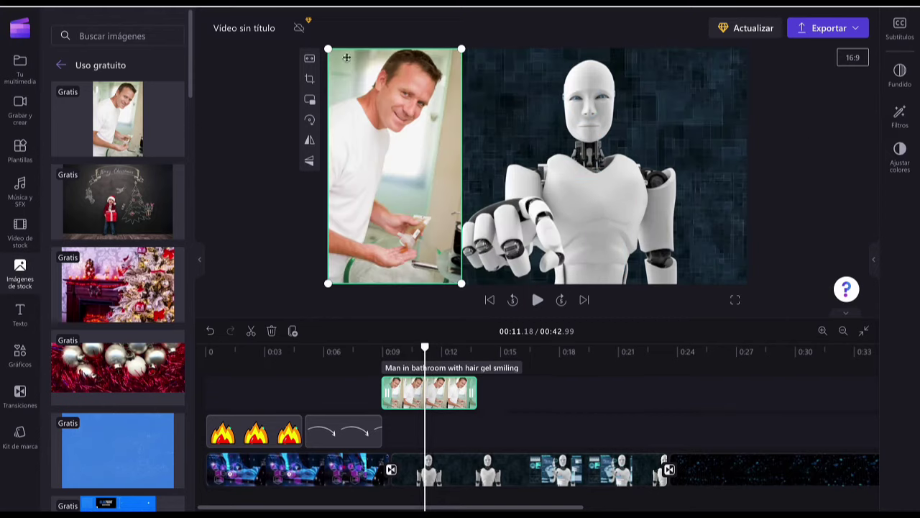
Step: Add the free stock video 3d render abstract motion blue lines background right after the white arrow, beneath the bathroom image
scroll(104, 245, down, 2)
scroll(57, 224, up, 2)
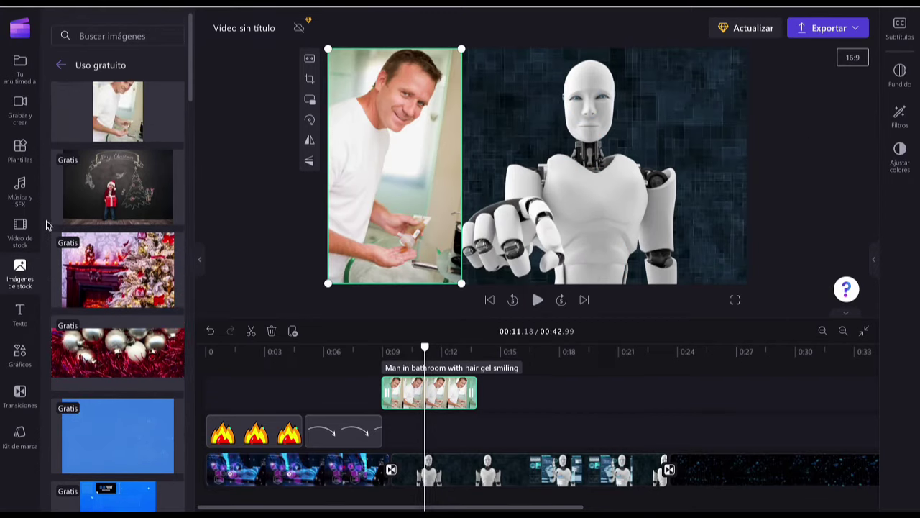
click(16, 240)
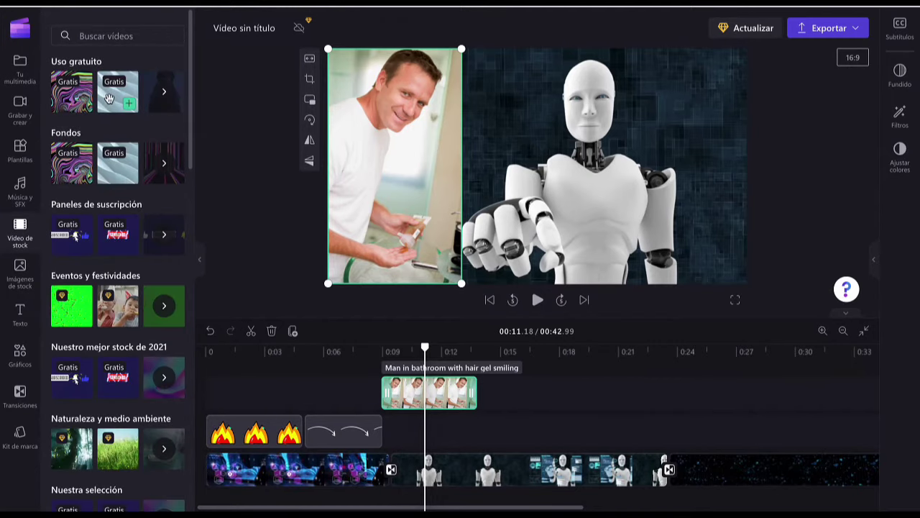
drag(111, 97, 554, 401)
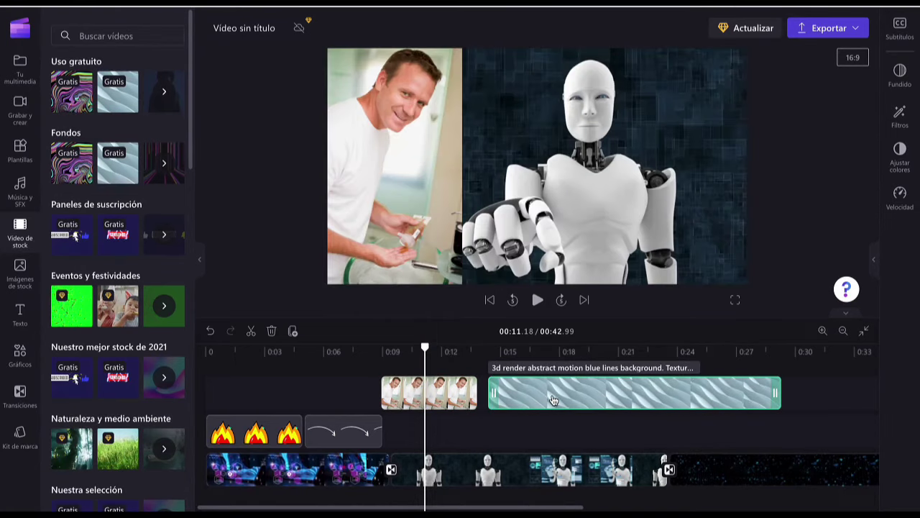
drag(554, 400, 521, 438)
drag(499, 433, 429, 437)
Step: Play the timeline and extend the bathroom image's end to about 21 s over the blue lines video
key(space)
click(445, 388)
drag(475, 392, 619, 381)
click(630, 427)
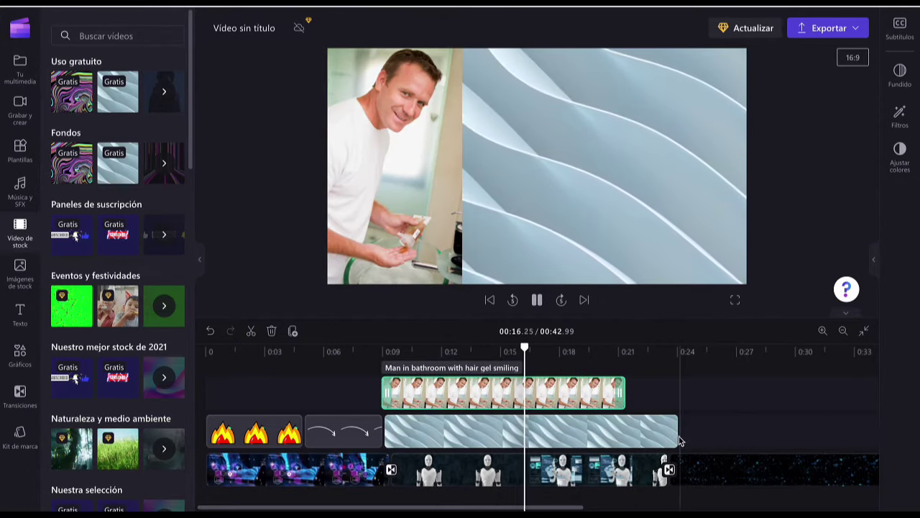
Step: Delete the blue lines video and the bathroom image, stop playback and undo both deletions
click(588, 434)
key(Delete)
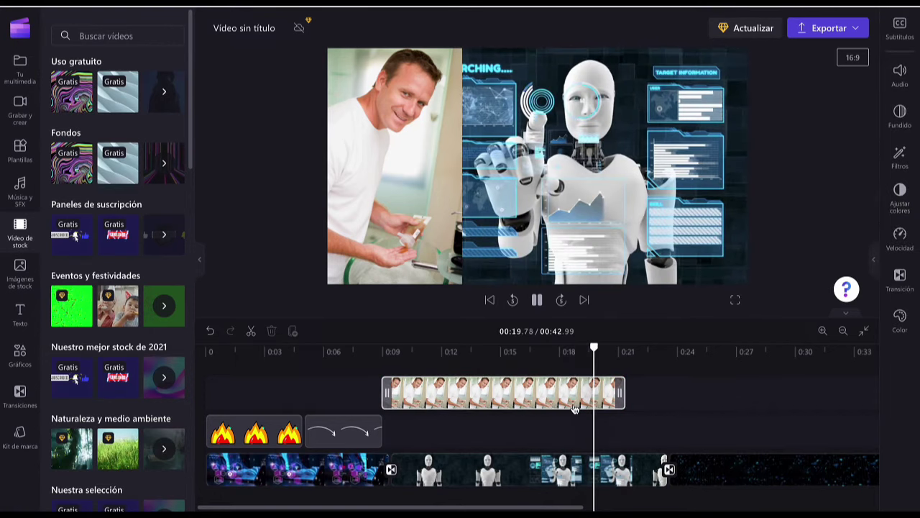
click(573, 403)
key(Delete)
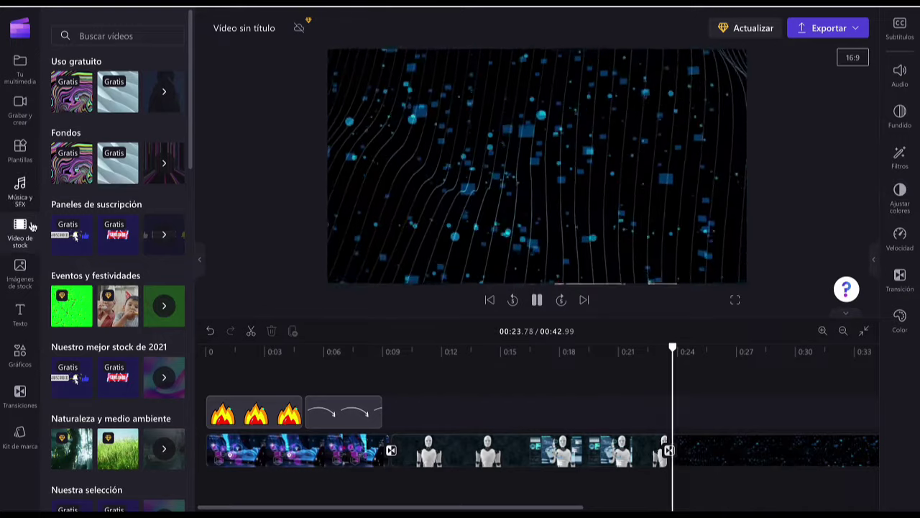
key(space)
key(ctrl+z)
key(ctrl+z)
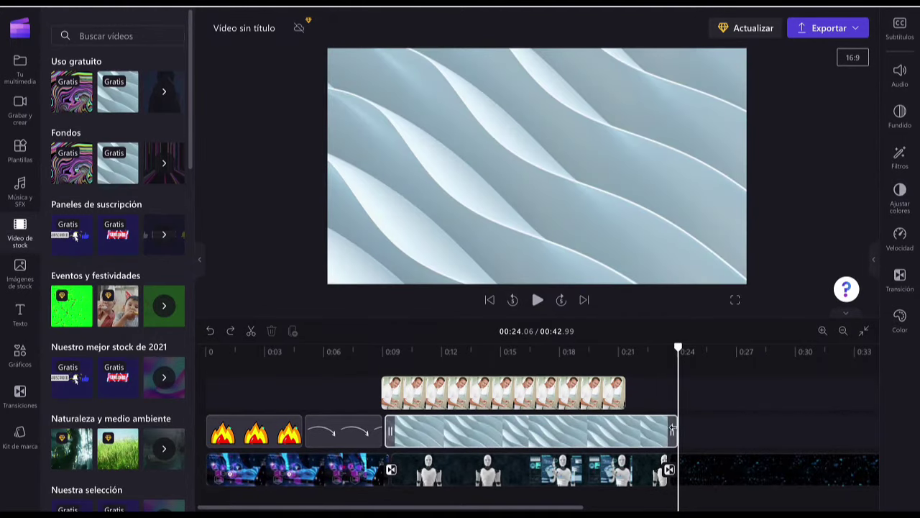
Step: Trim the end of the blue lines video to about 13 s and the end of the bathroom image to about 11 s
drag(672, 429, 461, 435)
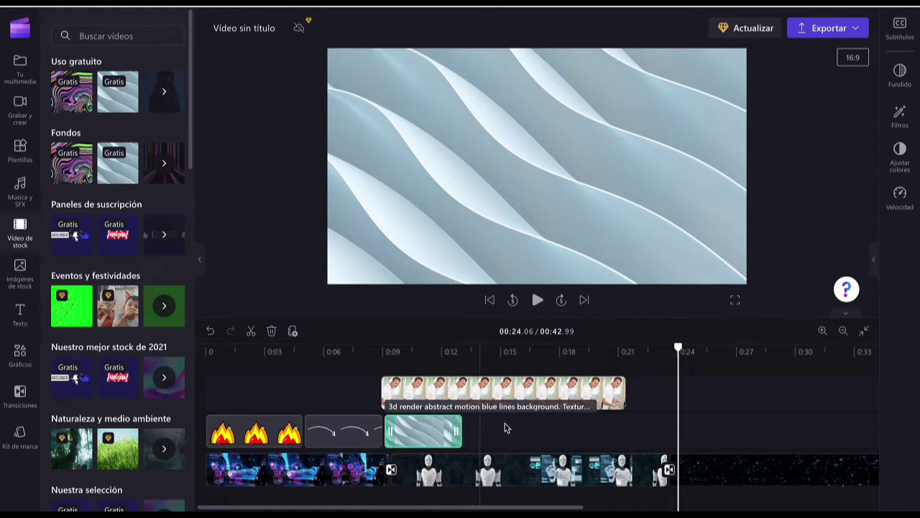
click(613, 396)
drag(620, 392, 425, 400)
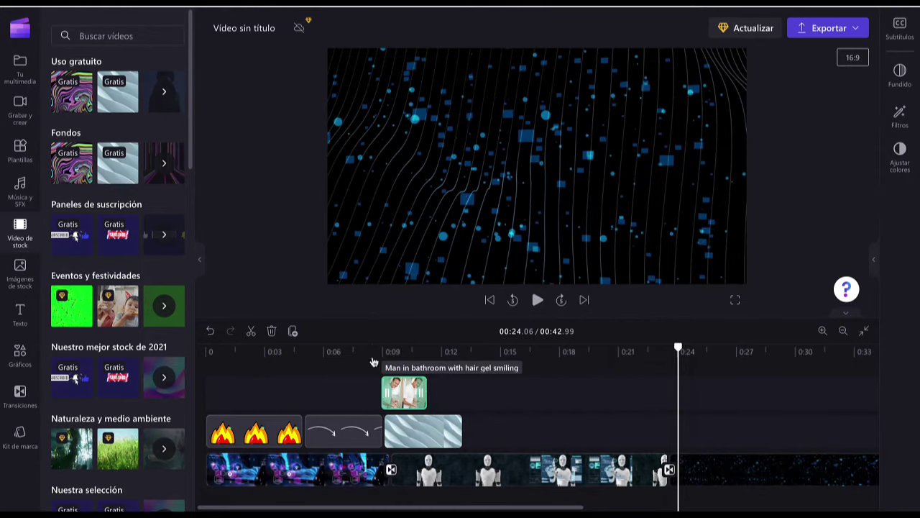
Step: Play the shortened overlays, trim the bathroom image's end slightly more and play through the end of the blue lines video
key(space)
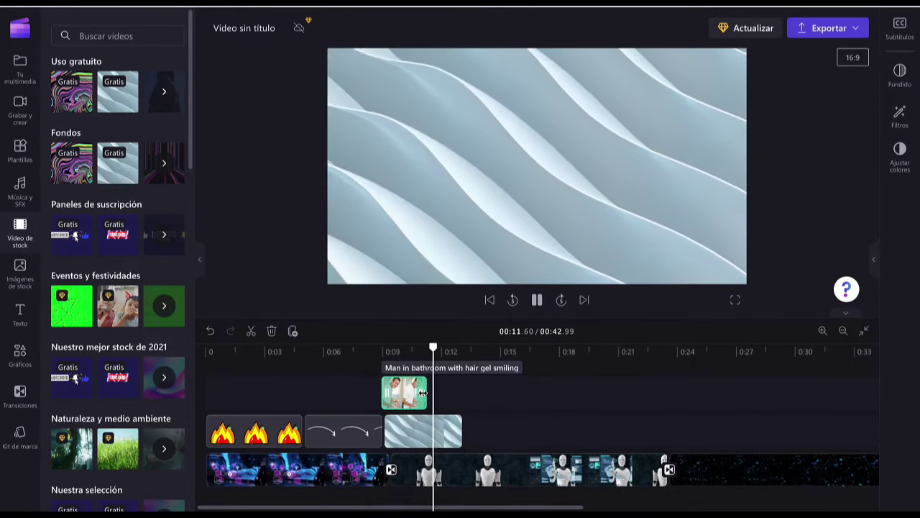
mouse_move(425, 400)
mouse_down()
mouse_move(551, 400)
mouse_move(415, 404)
mouse_up()
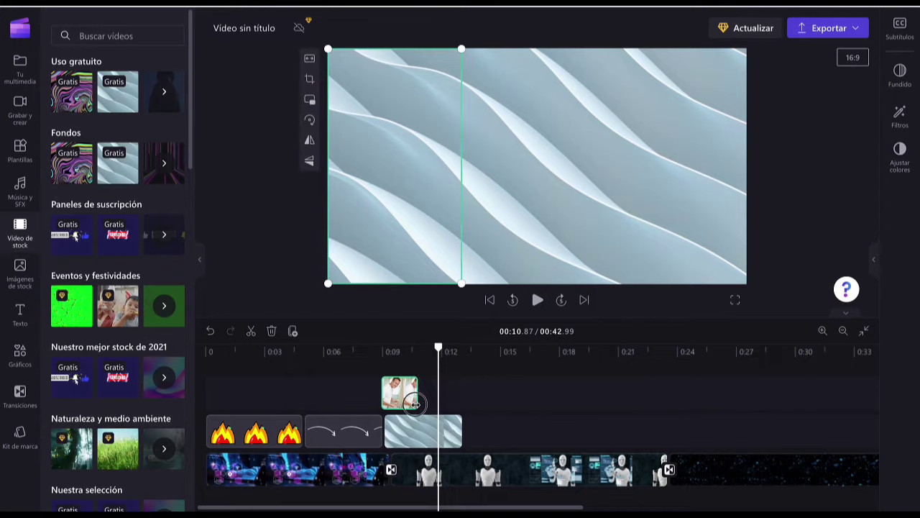
key(space)
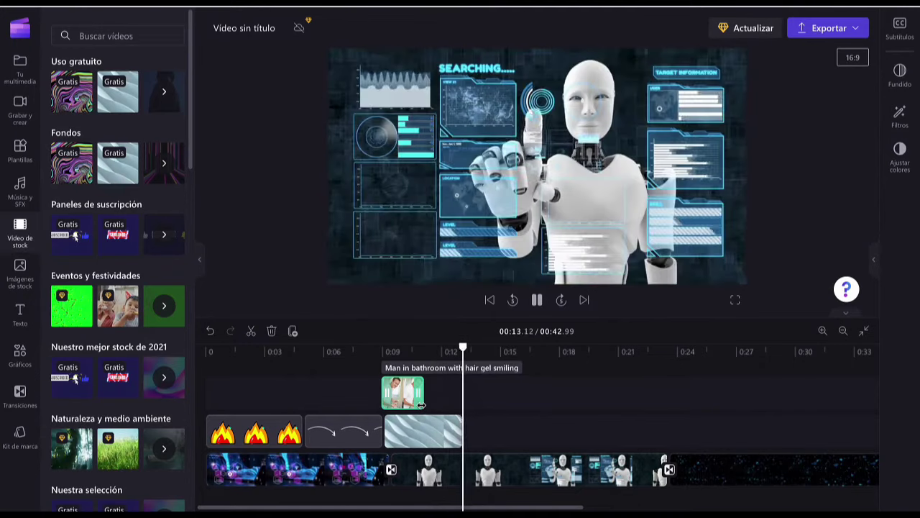
key(space)
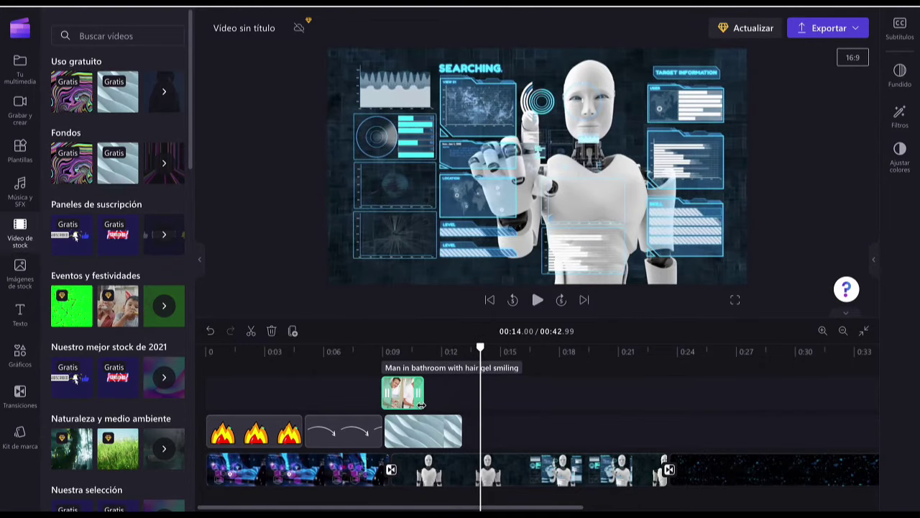
Step: Add the free Subscribe panel 10 stock video to the media library and the timeline at about 14 s, then play it
click(120, 232)
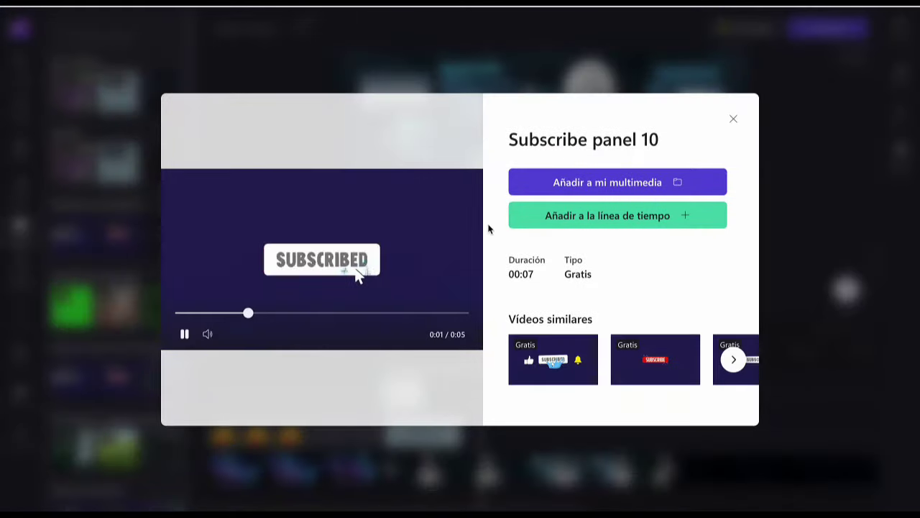
click(571, 185)
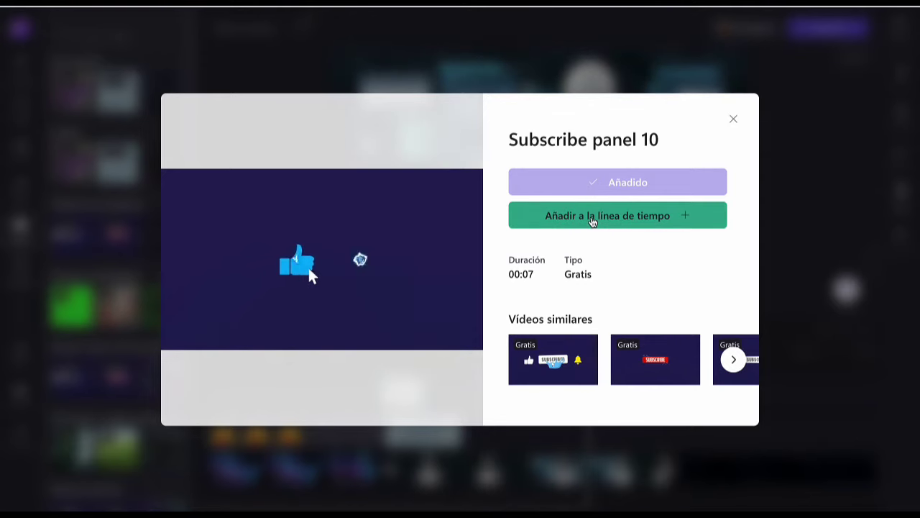
click(734, 119)
click(484, 357)
key(space)
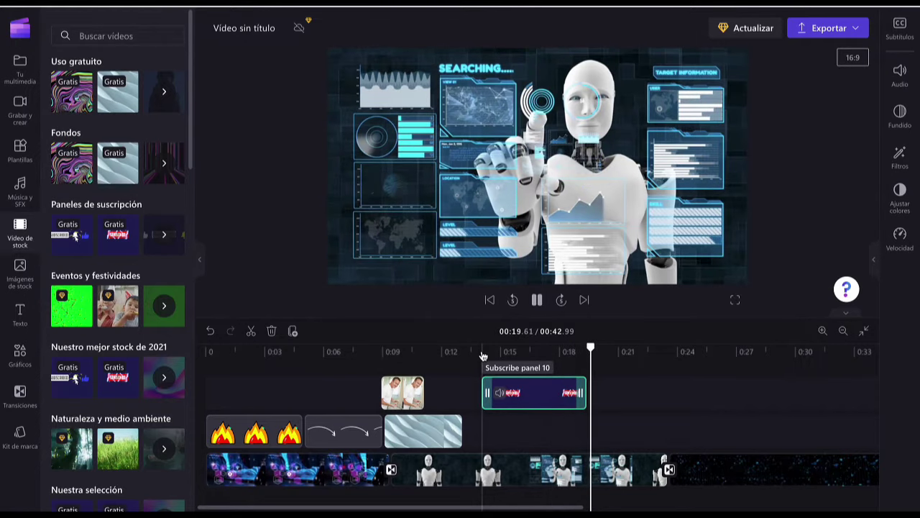
key(space)
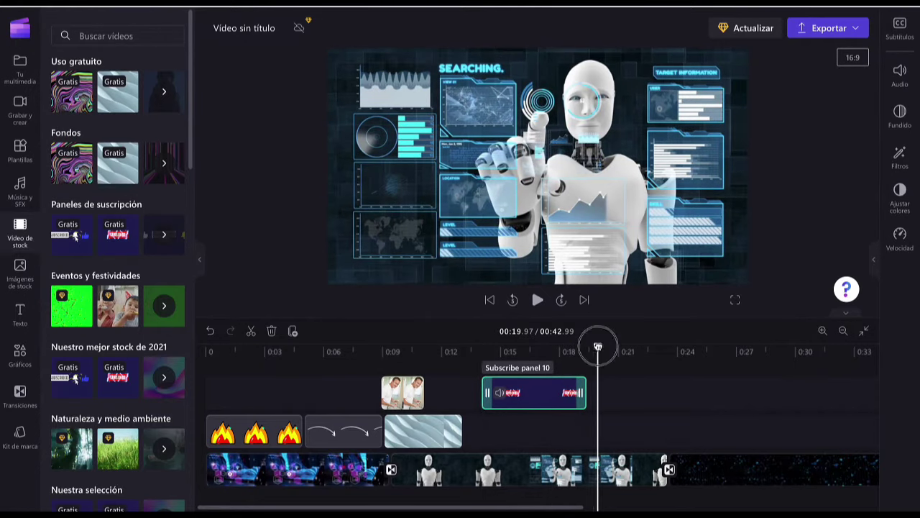
Step: Set the Subscribe panel 10 clip's speed to 2.25 and play it from its start
drag(597, 347, 528, 347)
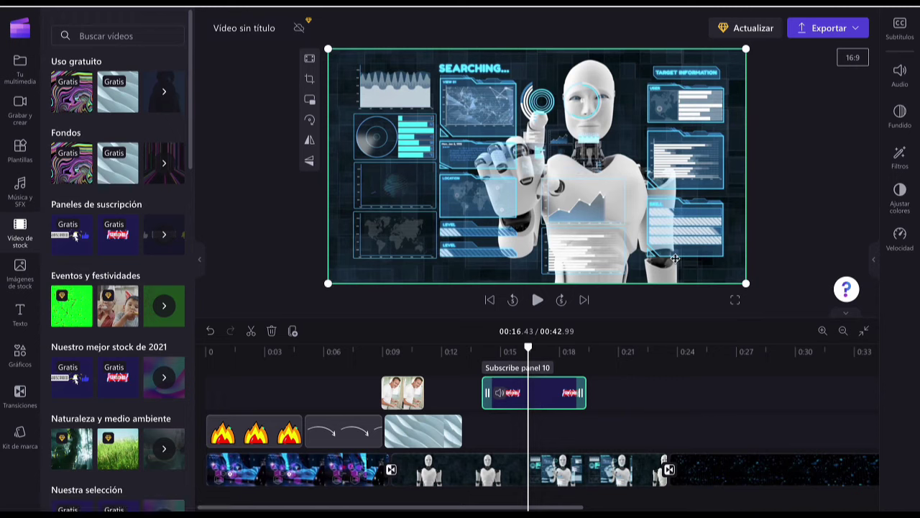
drag(519, 350, 517, 350)
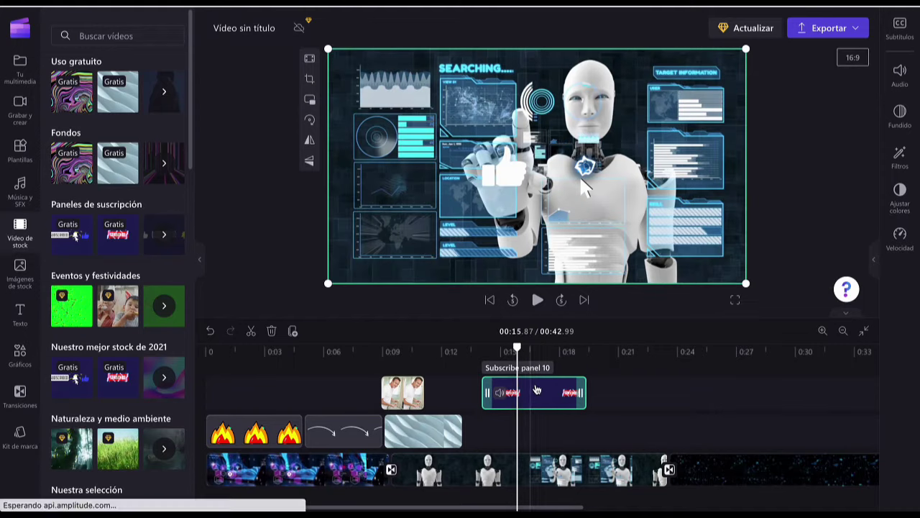
click(894, 236)
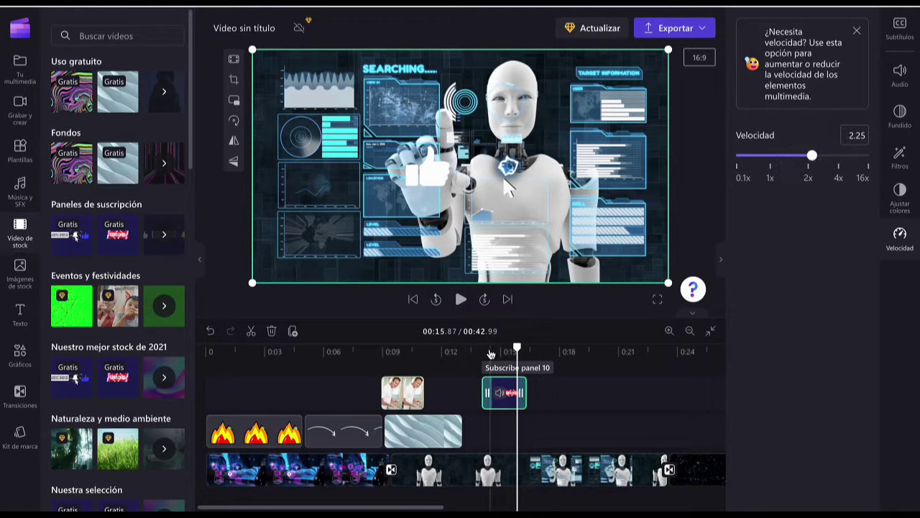
key(space)
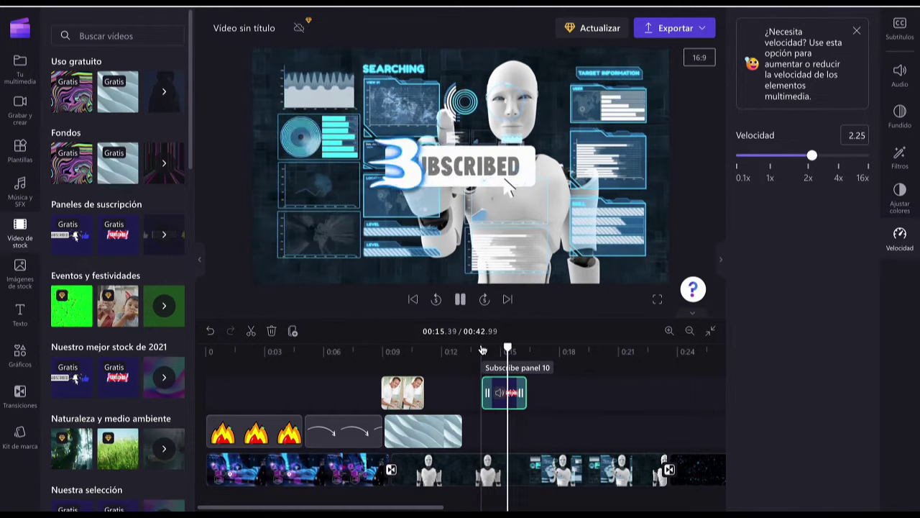
key(space)
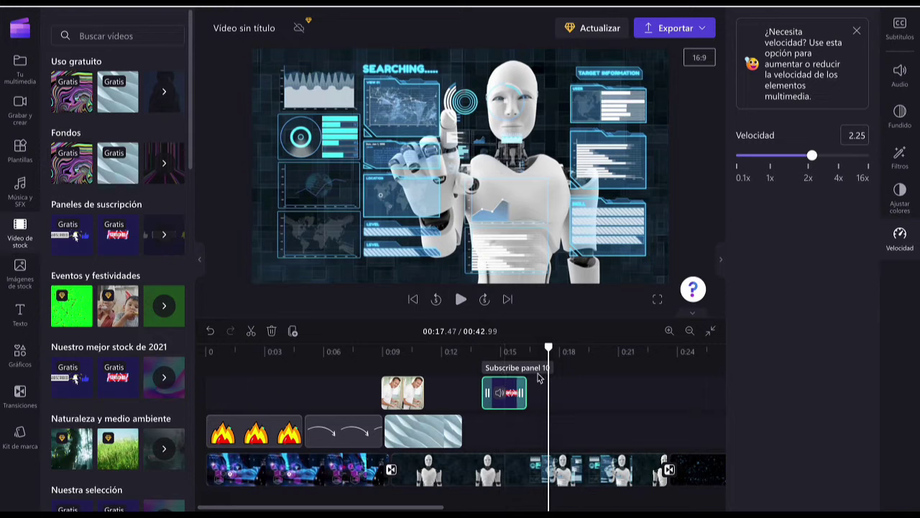
Step: Move the Subscribe panel 10 overlay to the lower-right corner of the video frame and play it
drag(548, 347, 503, 350)
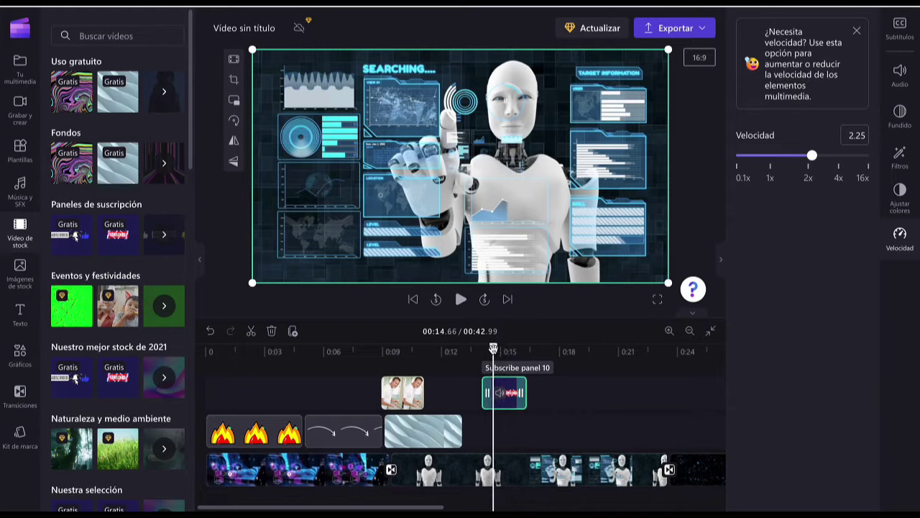
click(492, 349)
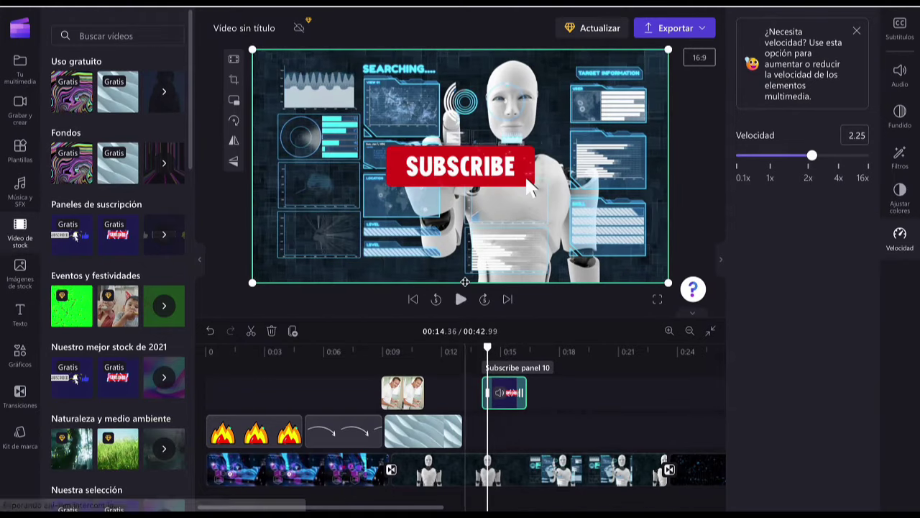
drag(526, 185, 414, 267)
drag(349, 255, 349, 253)
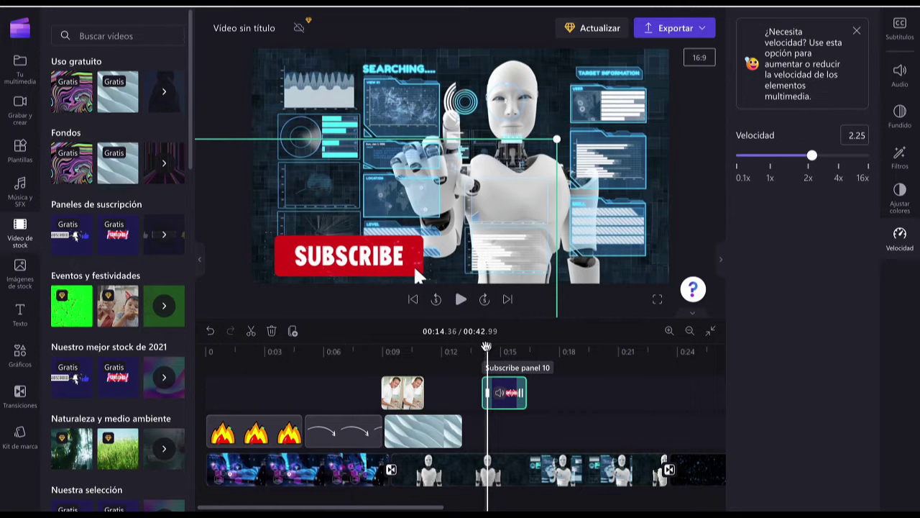
drag(413, 263, 605, 267)
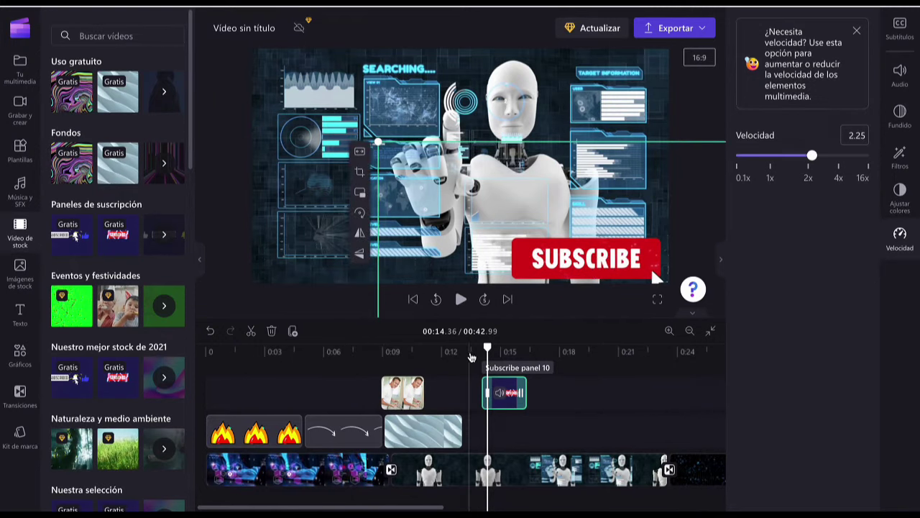
key(space)
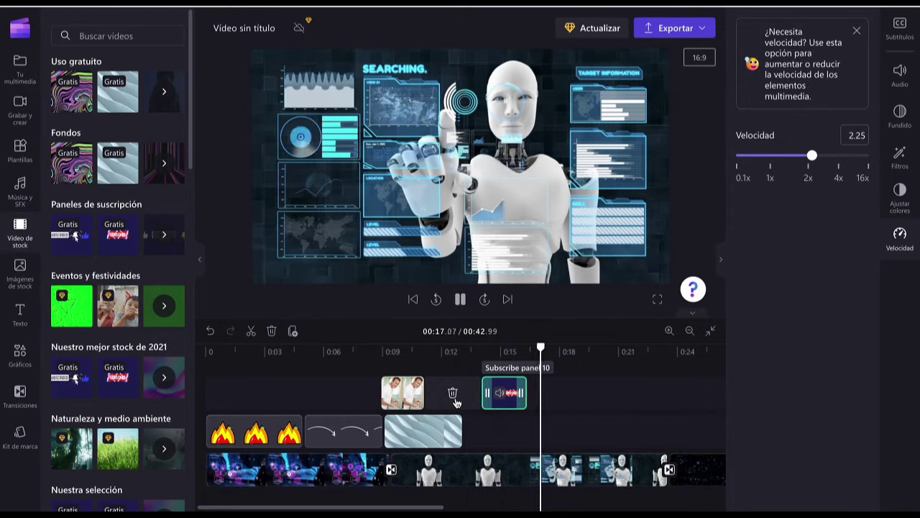
key(space)
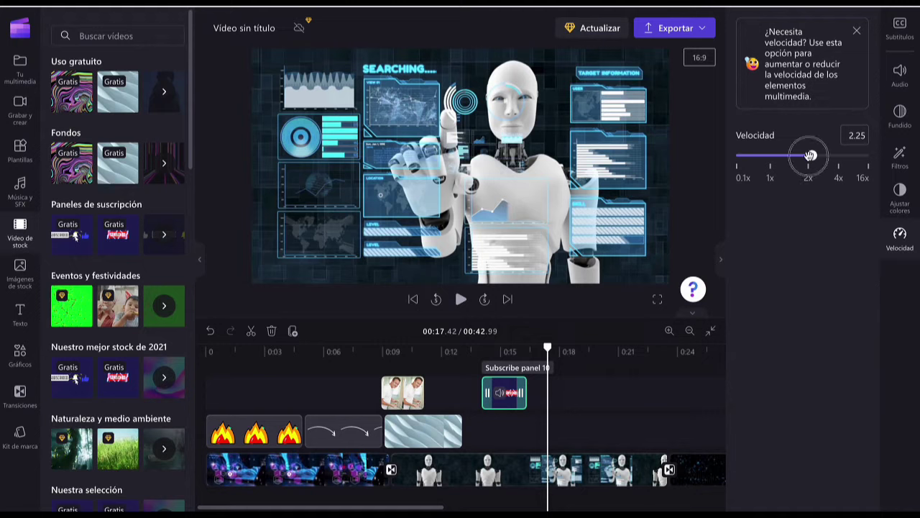
Step: Slow the Subscribe panel 10 clip to a speed of 1.1 and play it from its start
drag(799, 157, 793, 158)
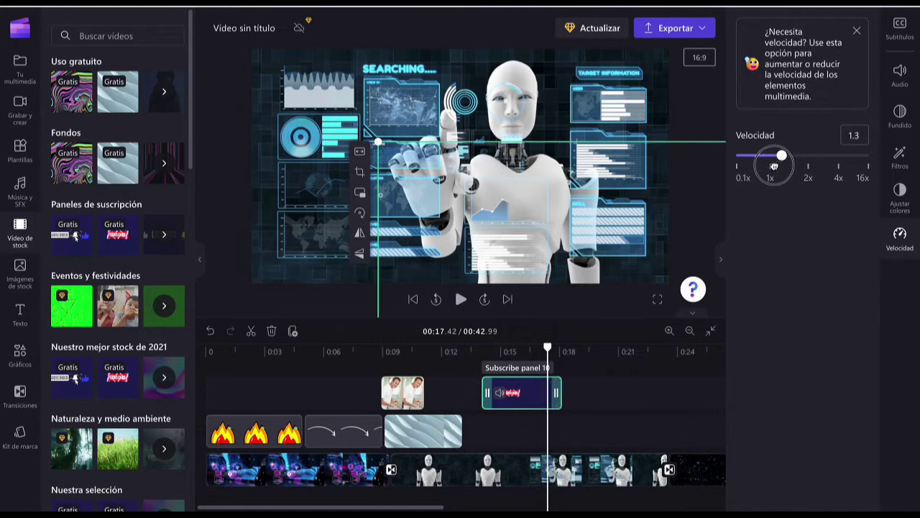
click(478, 353)
key(space)
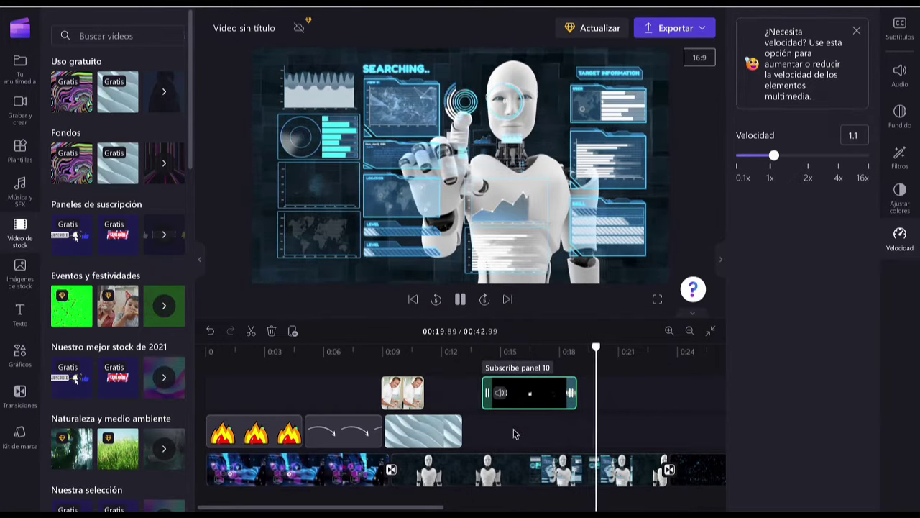
scroll(503, 402, right, 5)
scroll(458, 395, left, 4)
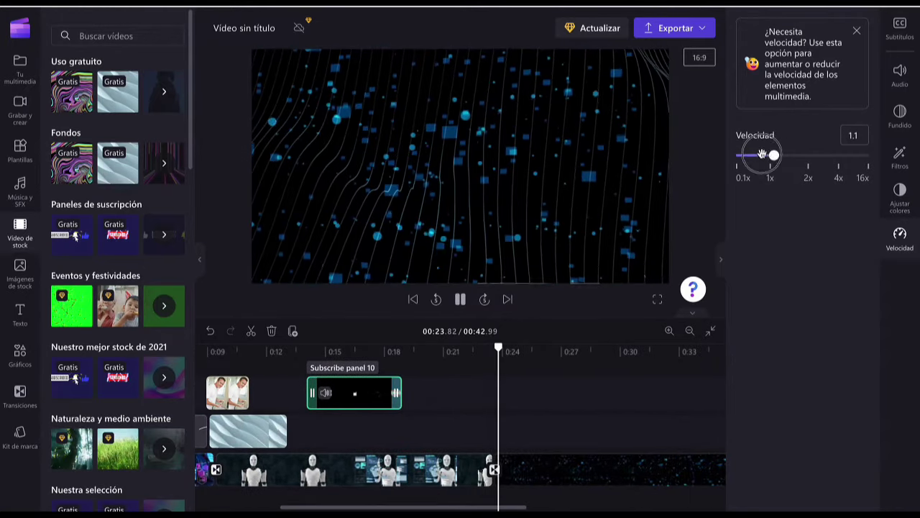
Step: Set the Subscribe panel 10 clip's speed to 0.6 and play it through to its end
drag(773, 156, 754, 155)
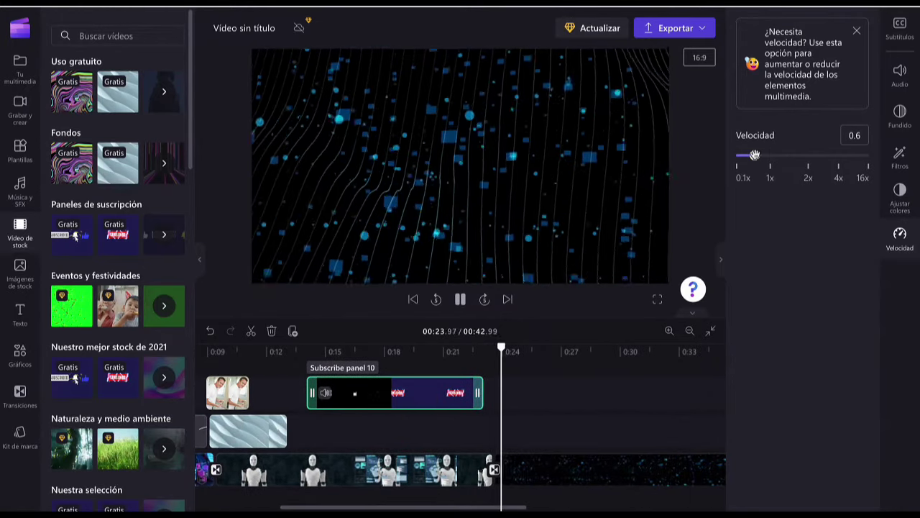
click(314, 351)
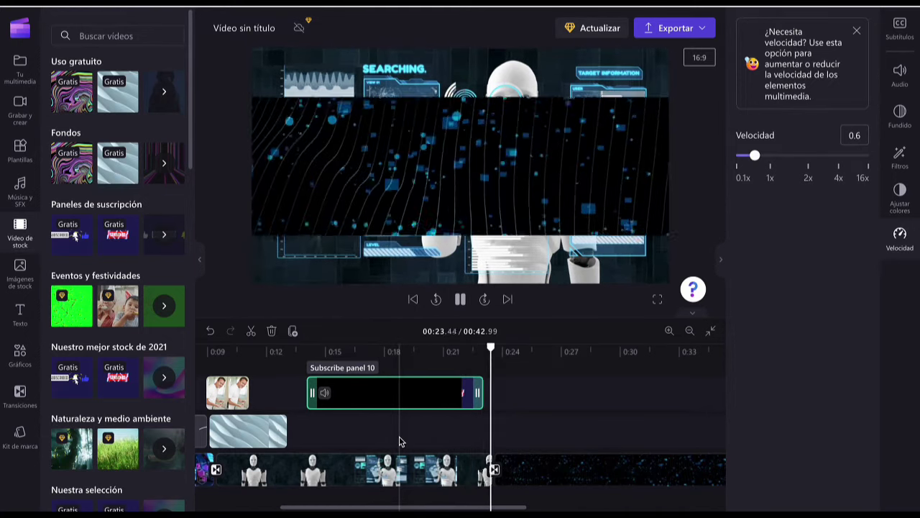
key(space)
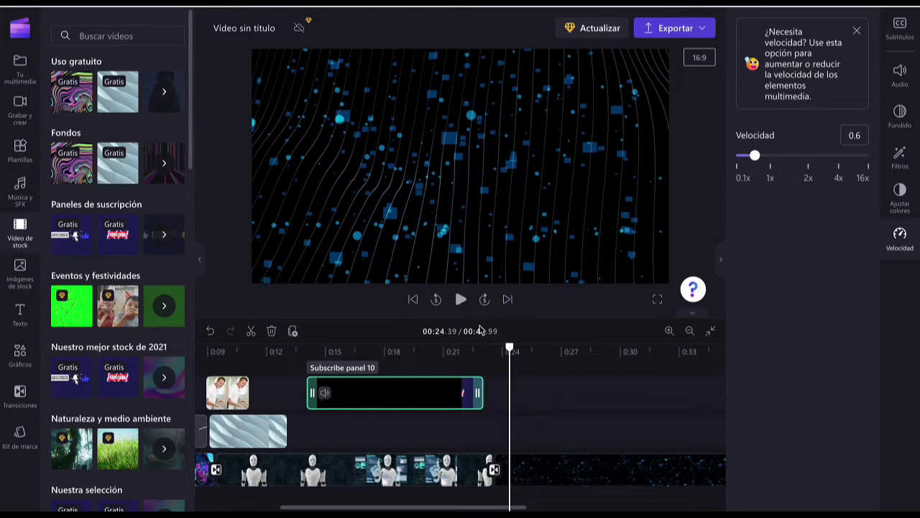
Step: Lower the Subscribe panel 10 clip's volume to 19% while playing it from its start
click(901, 73)
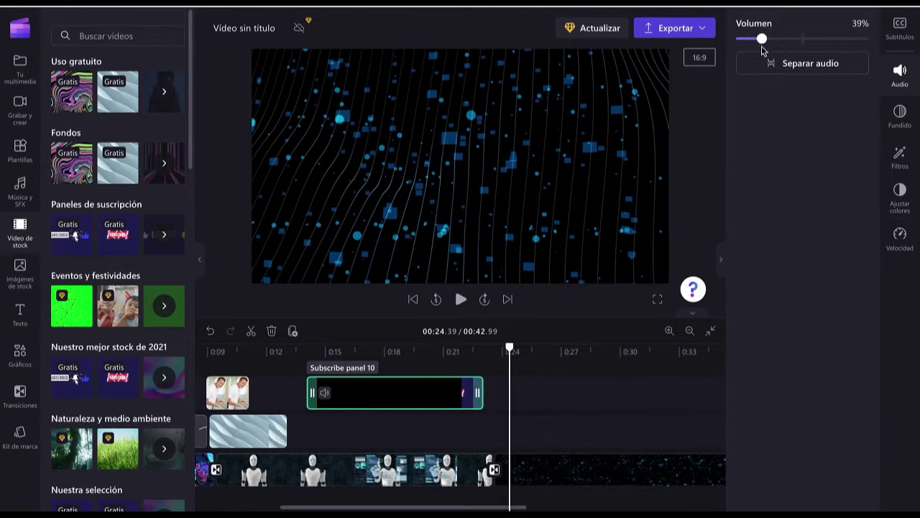
click(305, 359)
key(space)
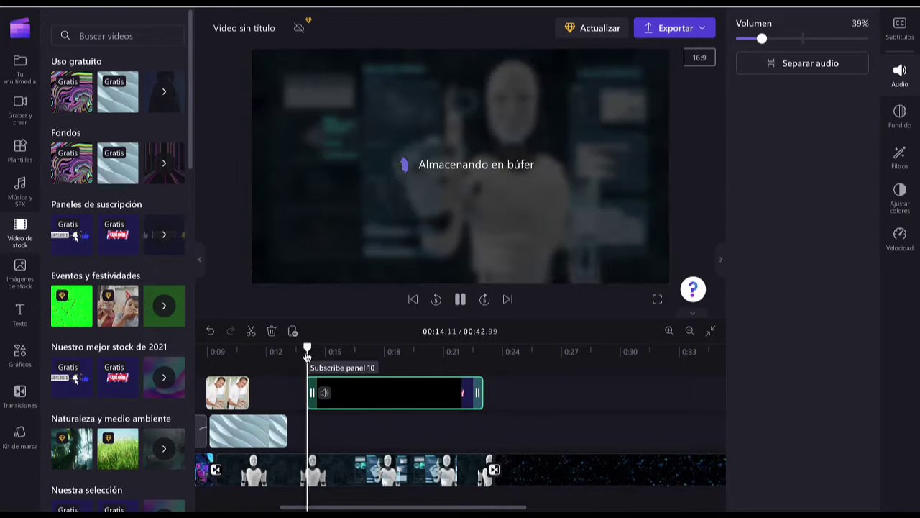
drag(761, 38, 749, 40)
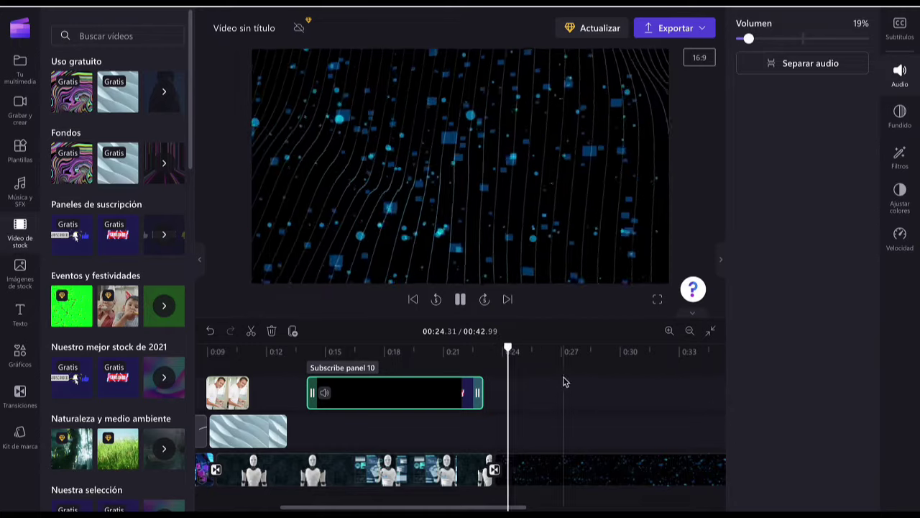
Step: Return the playhead to the very start of the timeline
click(507, 348)
drag(507, 348, 133, 363)
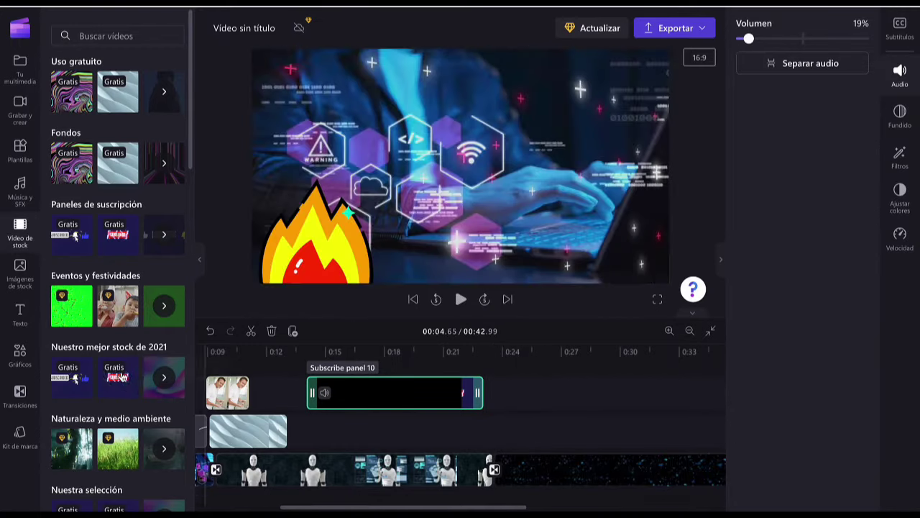
drag(347, 506, 265, 506)
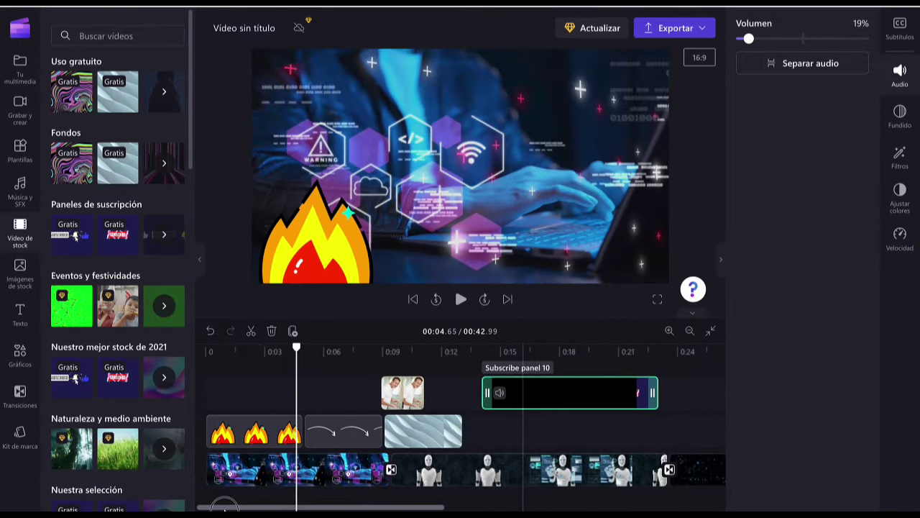
drag(250, 352, 208, 352)
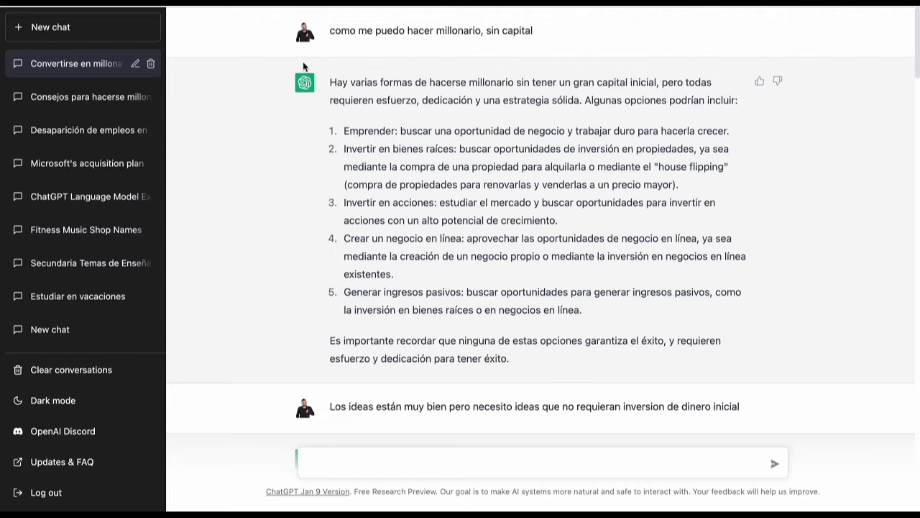
Step: Switch to ChatGPT and copy the whole first answer about becoming a millionaire without capital
drag(330, 84, 505, 355)
right_click(457, 201)
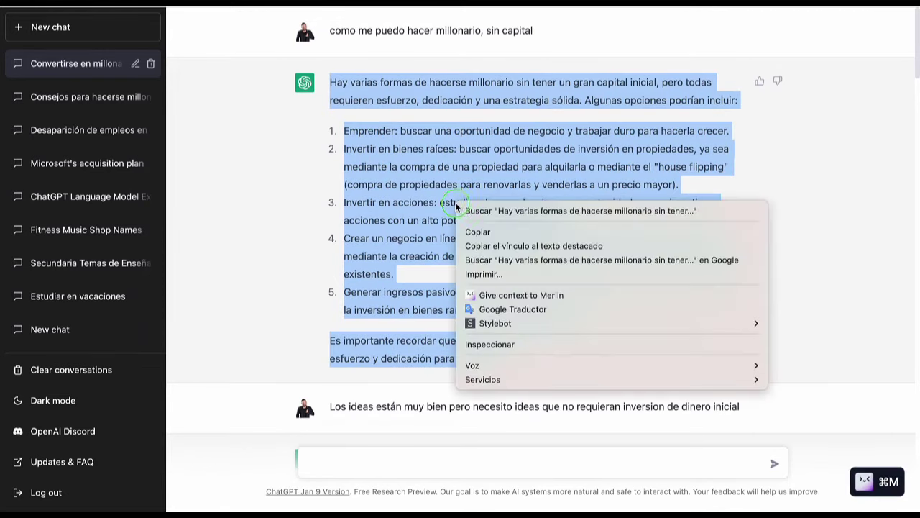
click(481, 233)
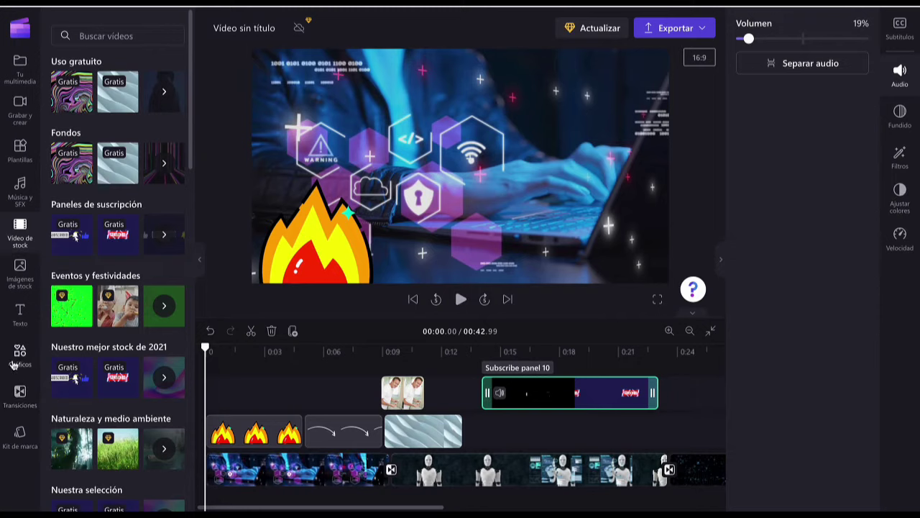
Step: Switch back to Clipchamp, open the text-to-speech generator and paste the copied ChatGPT answer as its text
click(23, 115)
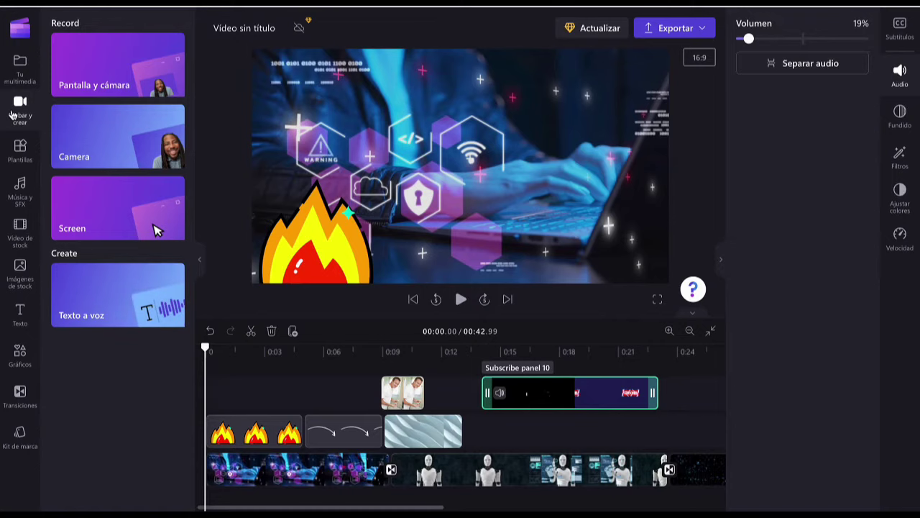
click(129, 294)
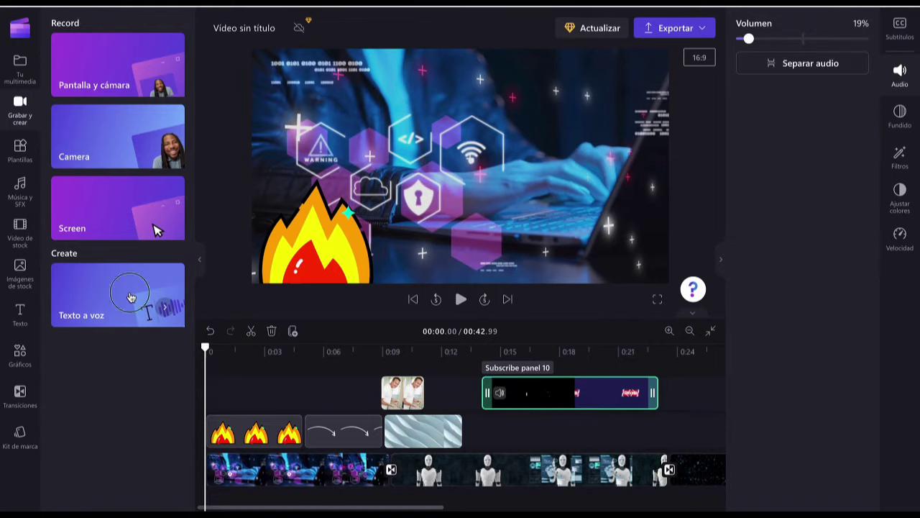
right_click(335, 296)
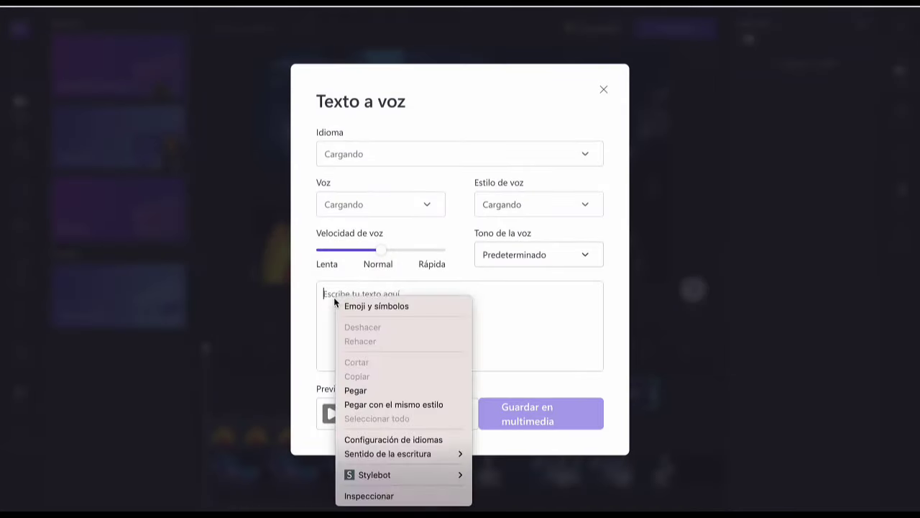
click(367, 390)
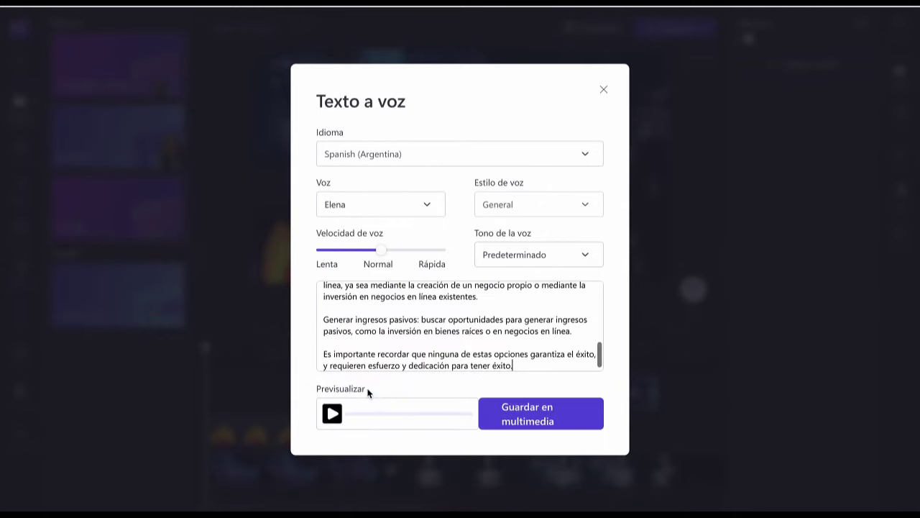
Step: Preview the pasted text in the Spanish (Argentina) voice Elena and pause the playback
click(332, 414)
scroll(357, 333, up, 10)
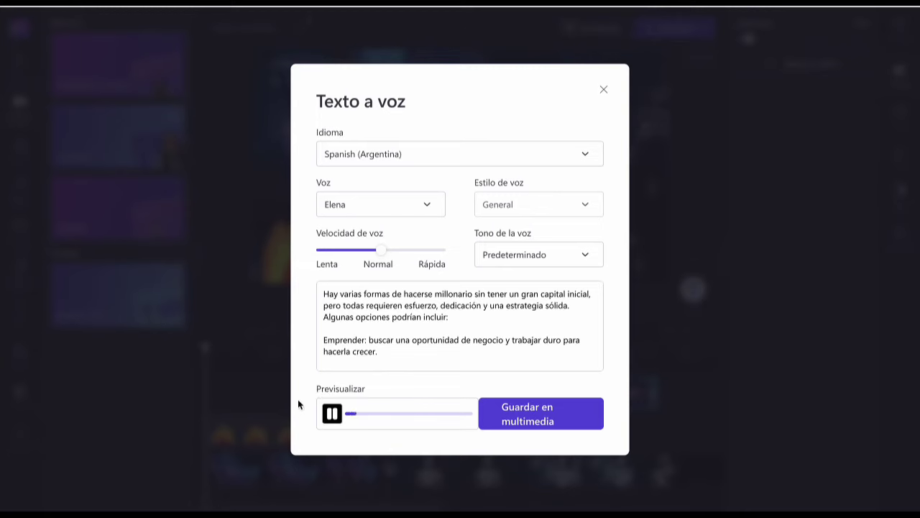
click(330, 413)
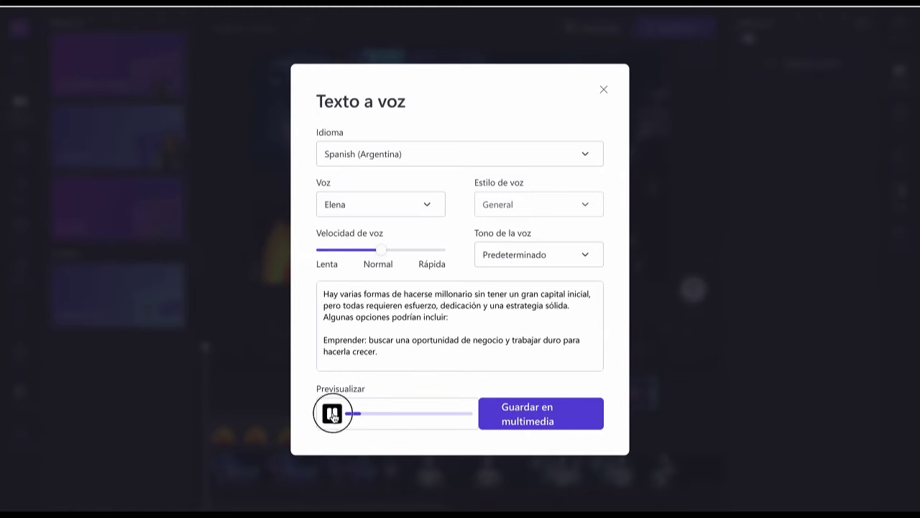
Step: Change the text-to-speech voice to Tomas and raise the voice speed close to Rápida
click(427, 207)
click(375, 267)
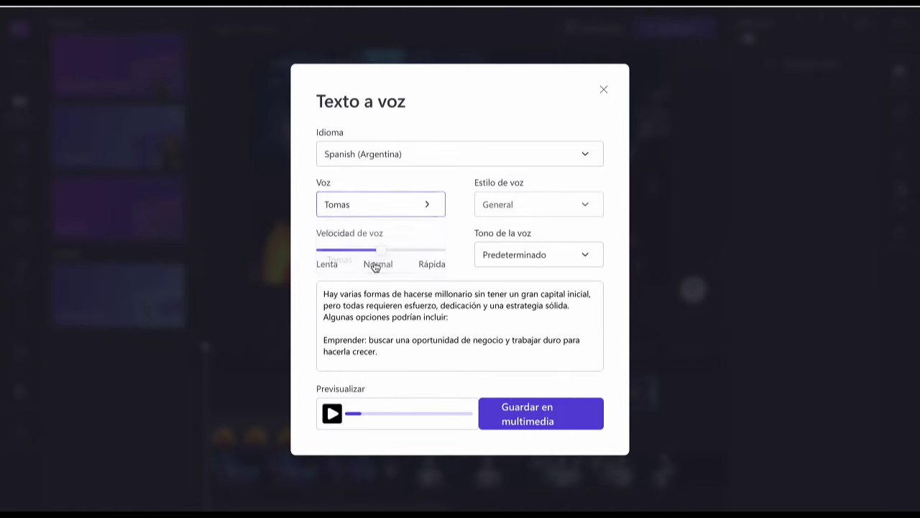
drag(382, 251, 433, 254)
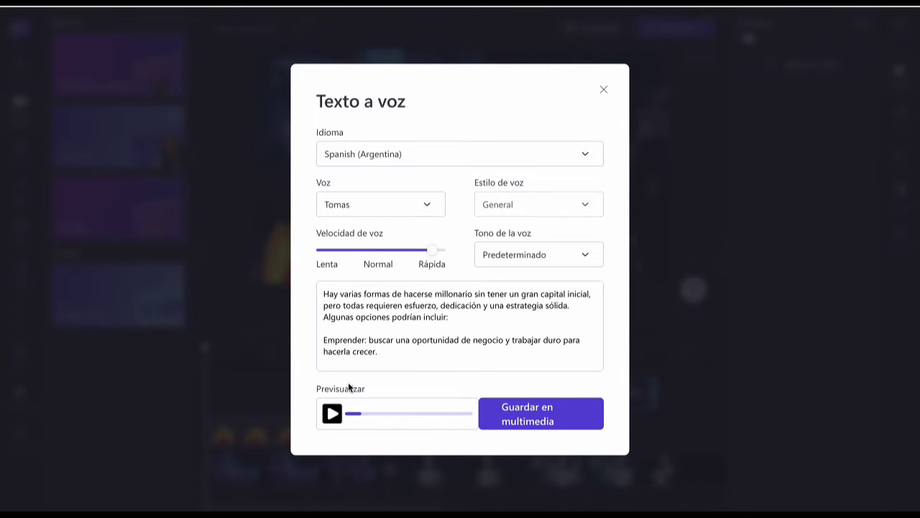
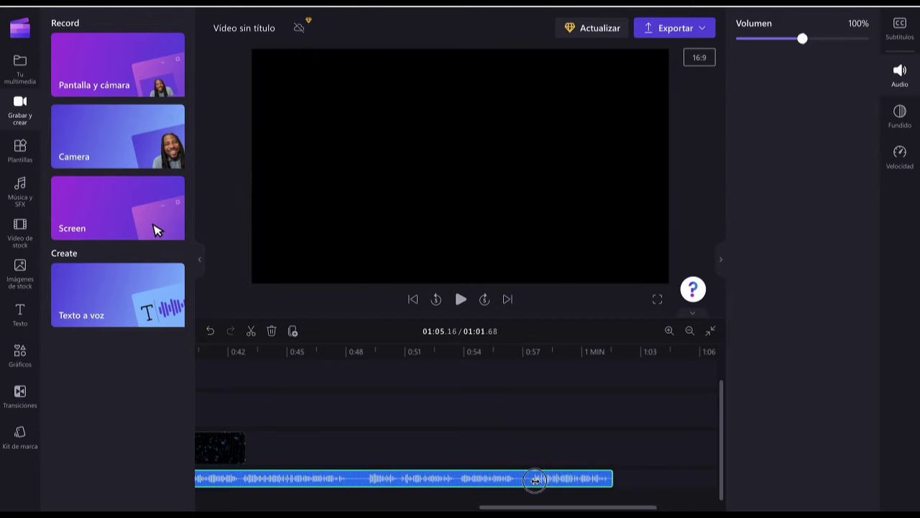
Step: Trim the end of the voiceover to about 30 seconds and shorten the last video clip to end with it
drag(271, 490, 233, 488)
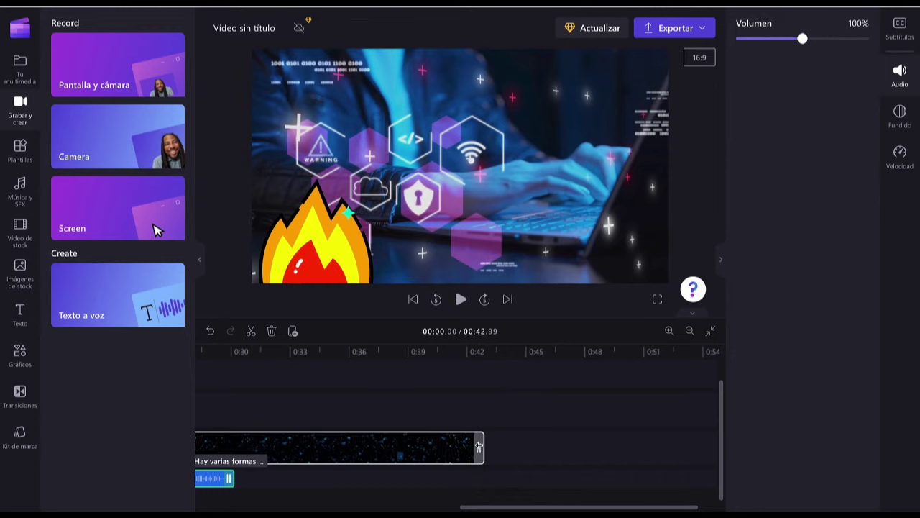
drag(478, 447, 448, 462)
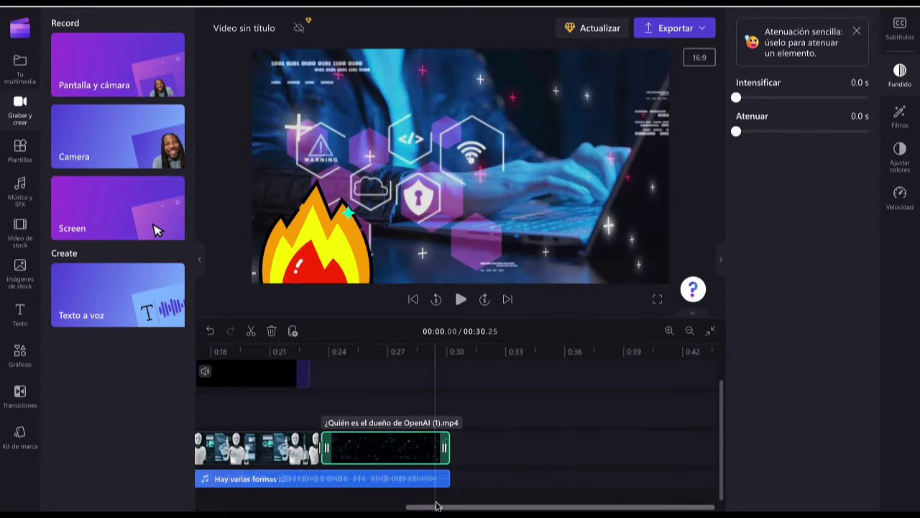
Step: Play the timeline from the start and delete the flame sticker, arrow sticker, wavy texture clip and "Man in bathroom with hair gel smiling" clip
drag(433, 507, 199, 495)
key(space)
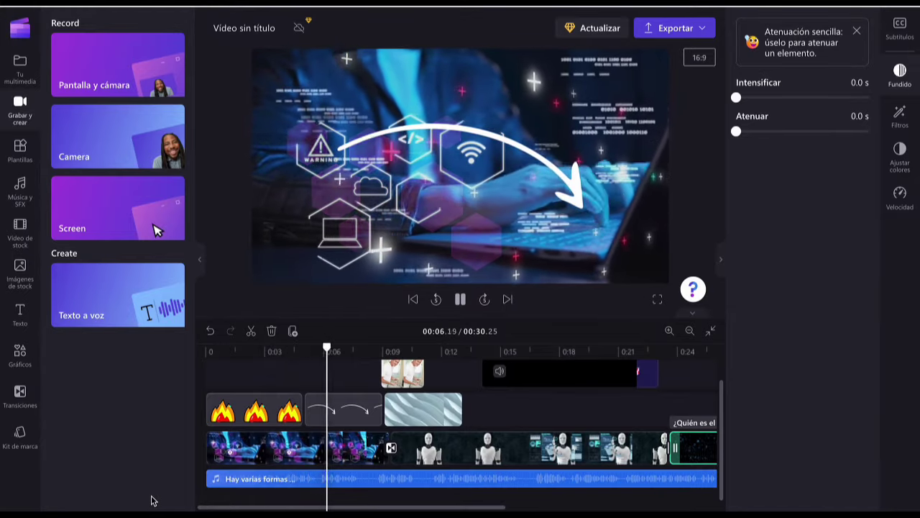
key(Delete)
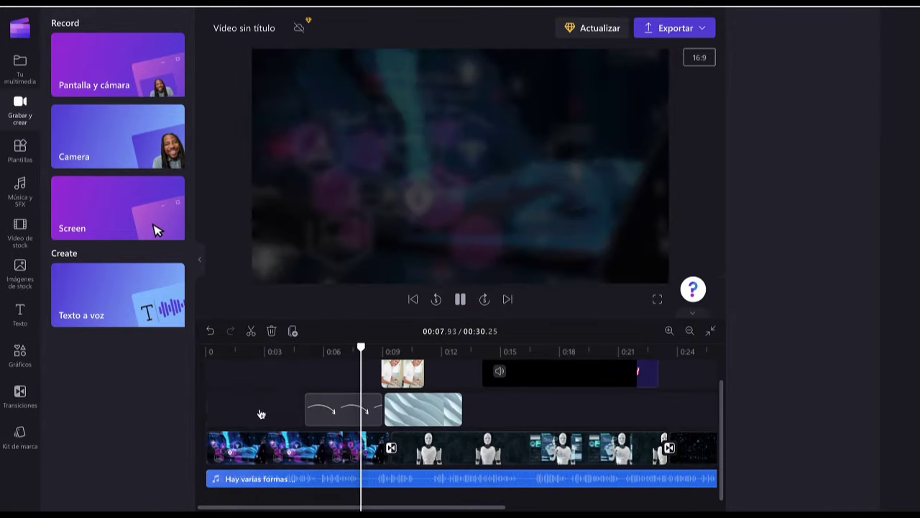
key(Delete)
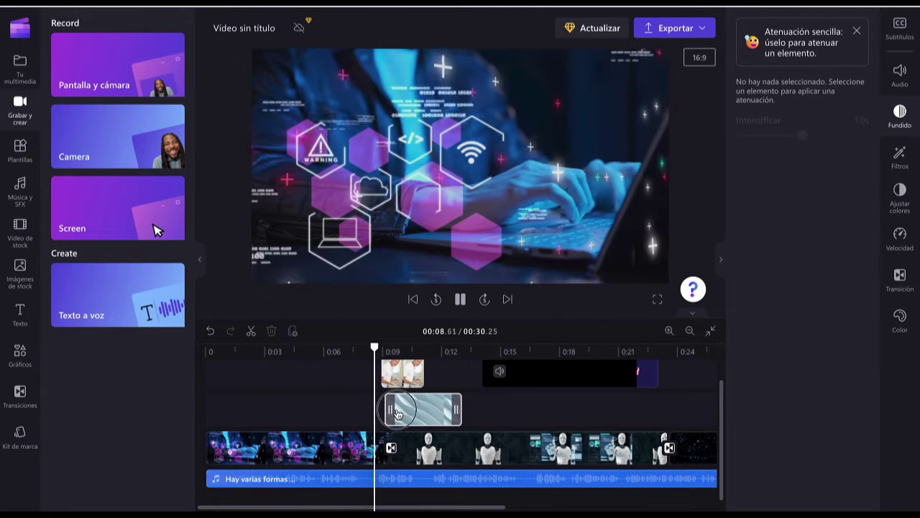
click(392, 411)
key(Delete)
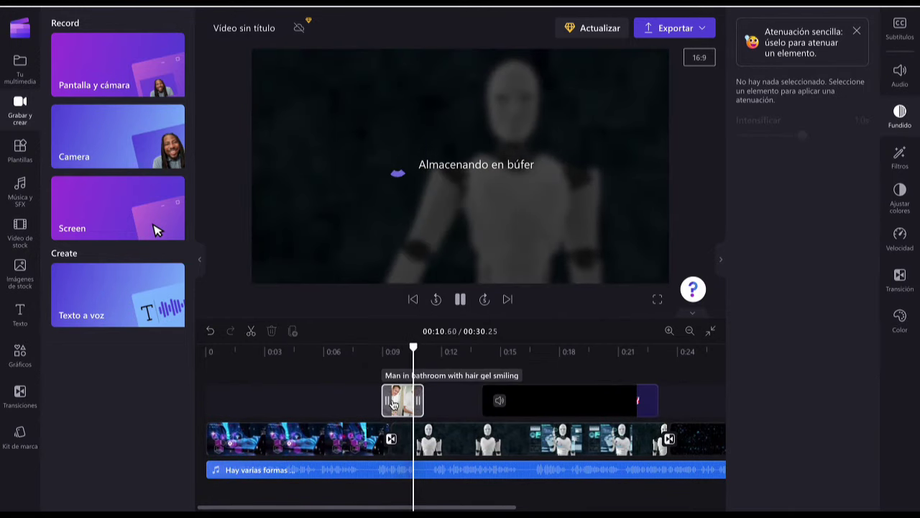
click(395, 404)
key(Delete)
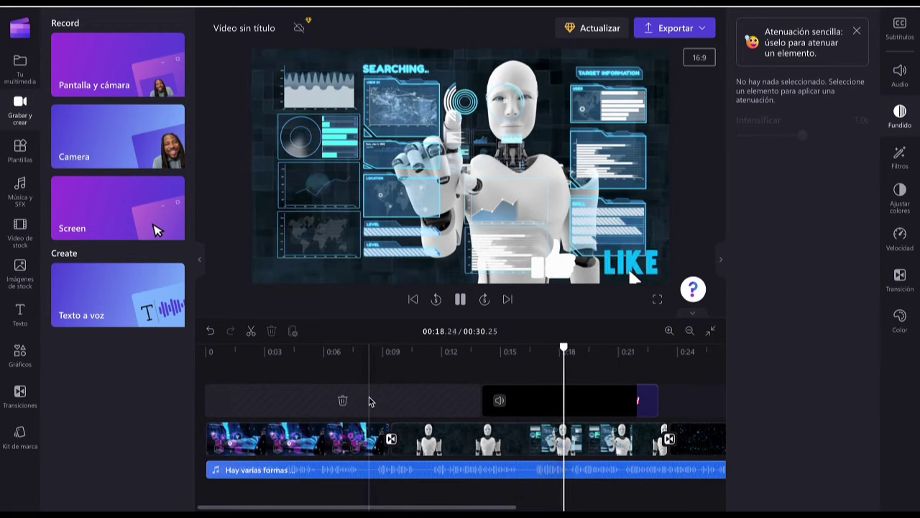
Step: Trim the end of the first clip to about 8.6 seconds and shorten the robot clip to end at about 16.6 seconds
scroll(369, 401, right, 5)
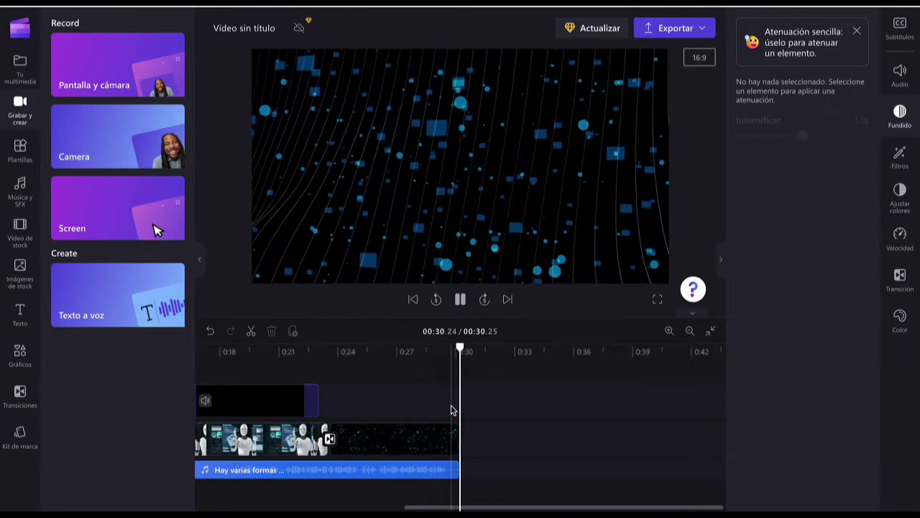
scroll(373, 431, left, 10)
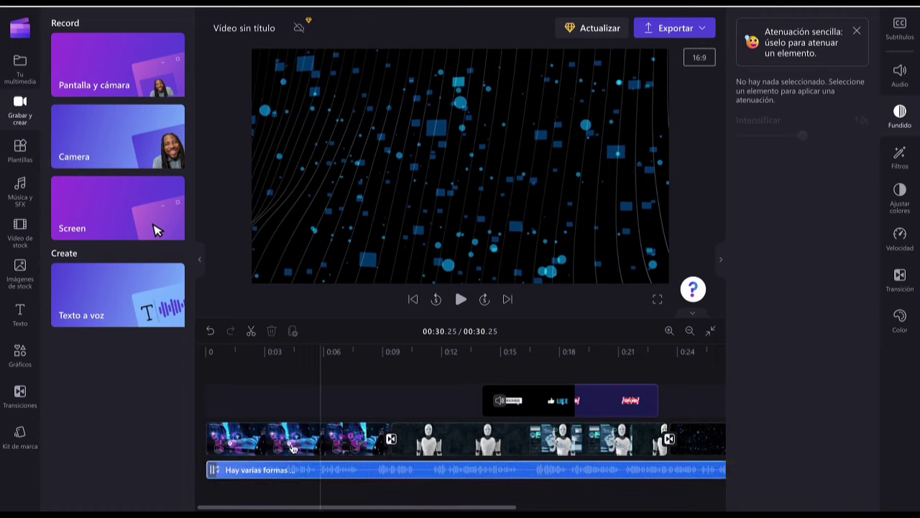
click(286, 437)
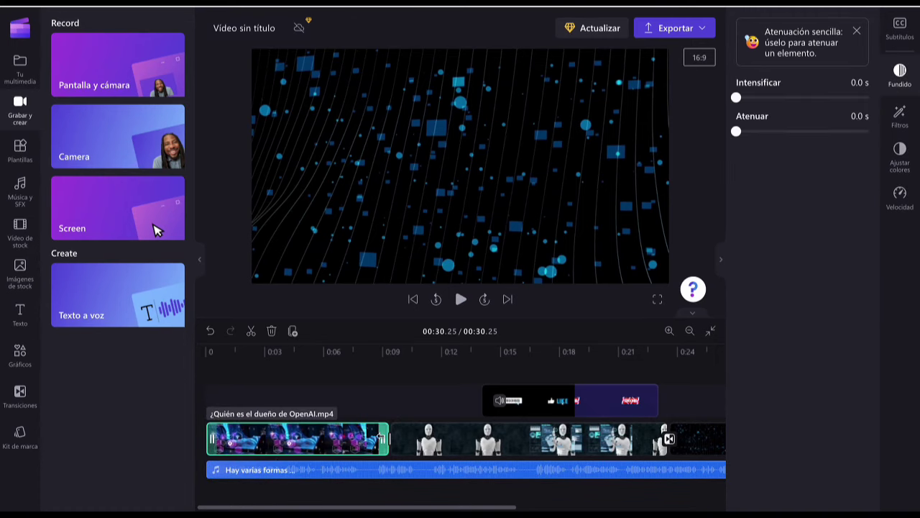
mouse_move(382, 436)
mouse_down()
mouse_move(360, 437)
mouse_move(373, 438)
mouse_up()
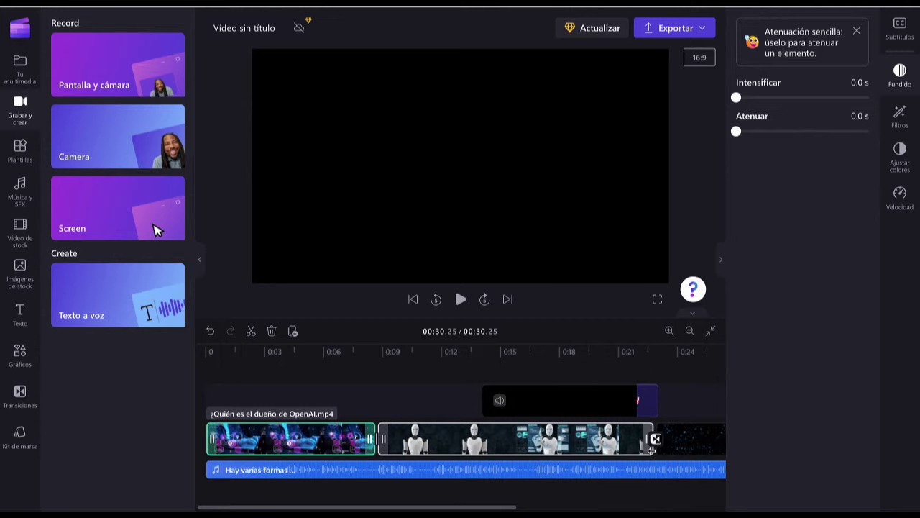
drag(650, 441, 597, 442)
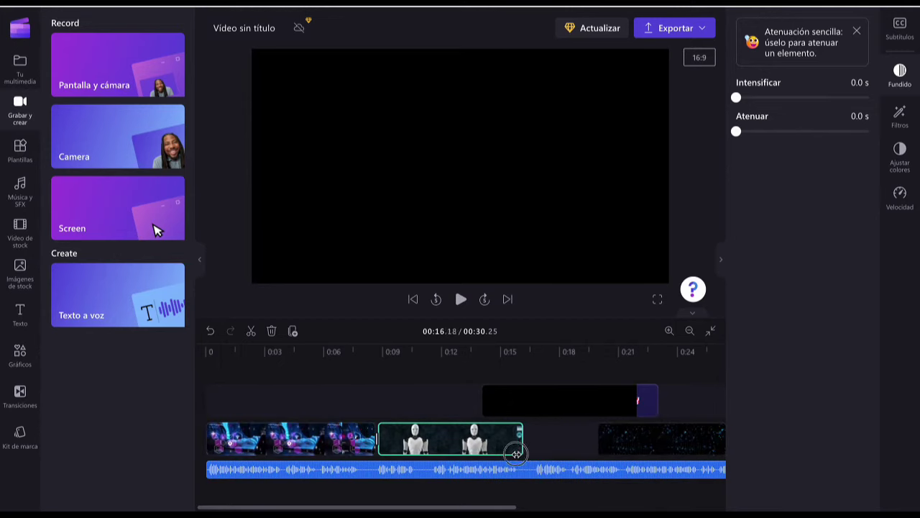
drag(526, 453, 527, 454)
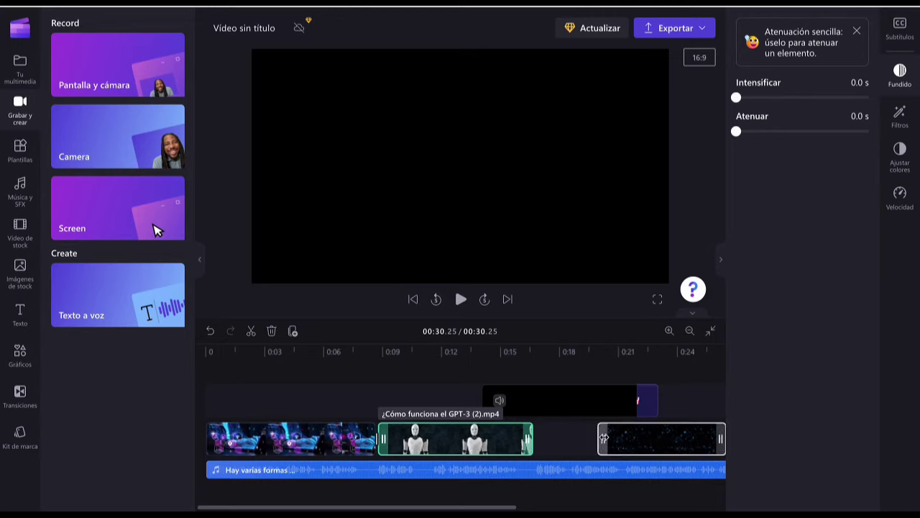
Step: Make the particle clip run from the robot clip to the voiceover's end, and align Subscribe panel 10 with the particle clip's start
drag(604, 438, 575, 439)
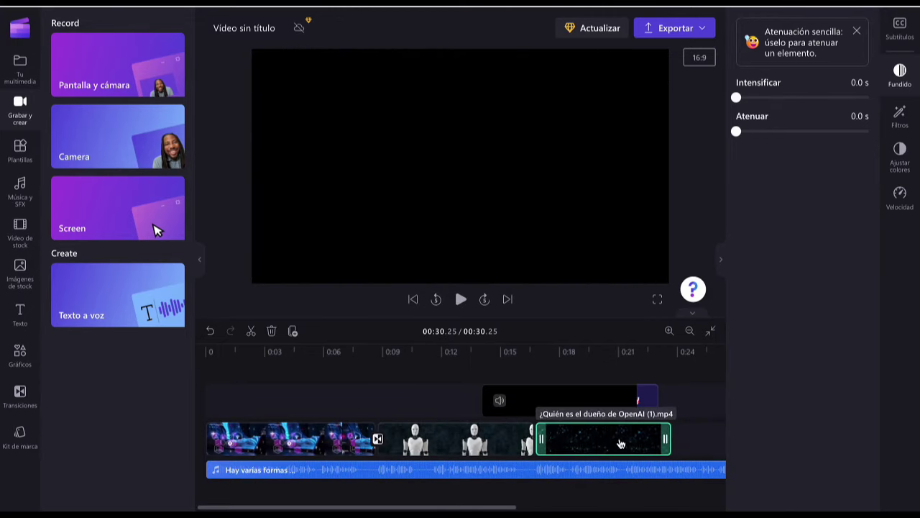
drag(664, 437, 755, 428)
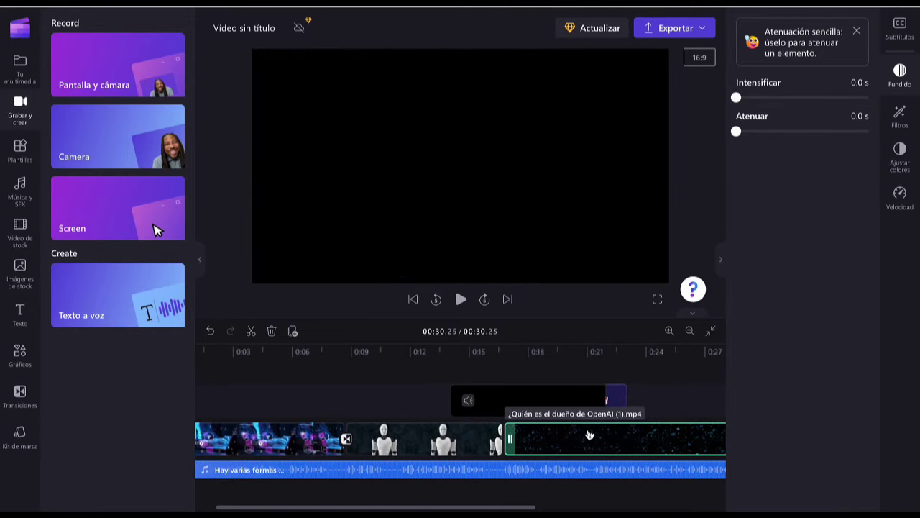
drag(501, 404, 552, 405)
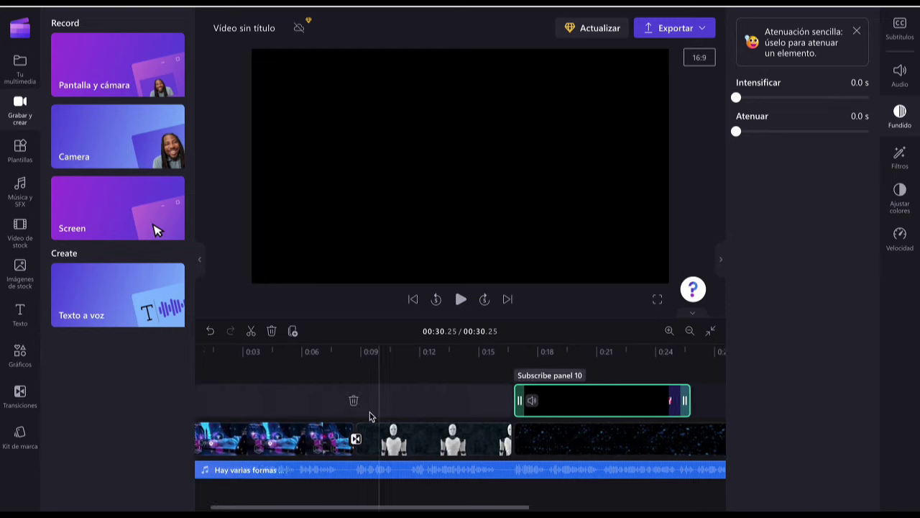
Step: Play the timeline from the start and set the fade-out of Subscribe panel 10 to 2.0 s
click(209, 355)
key(space)
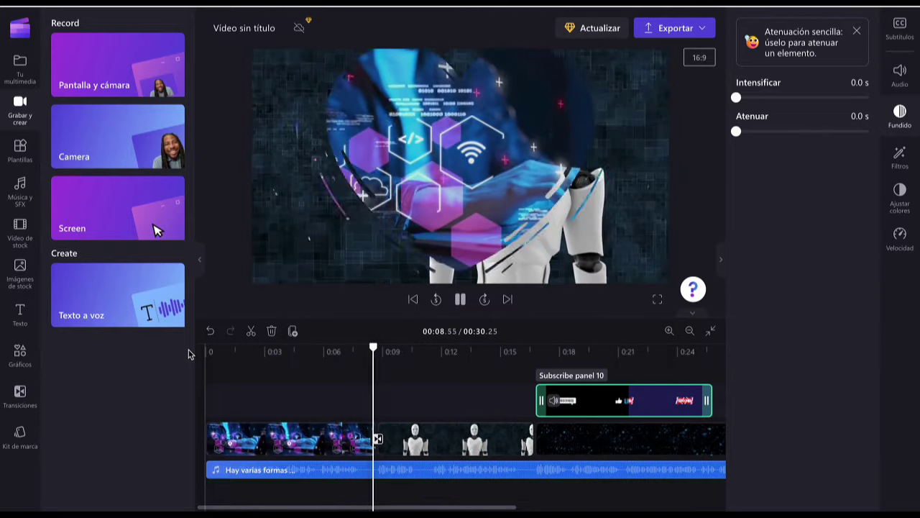
key(space)
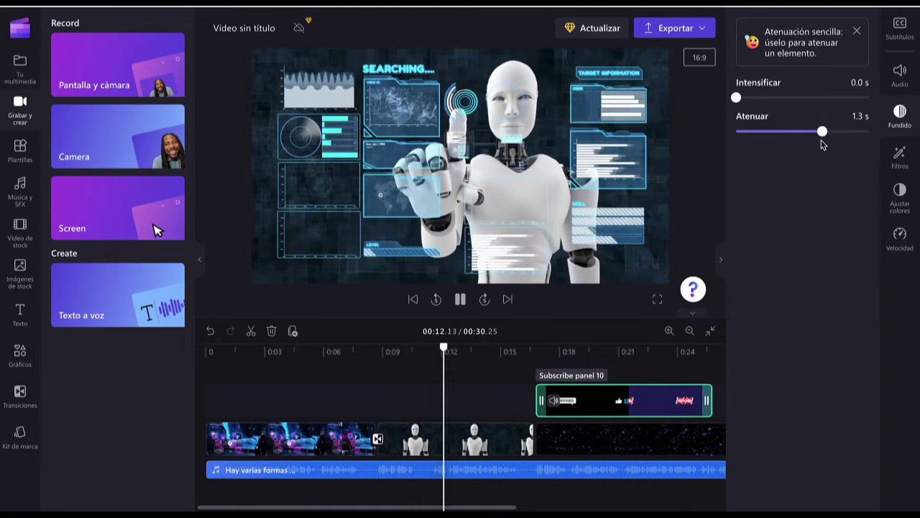
drag(821, 131, 848, 134)
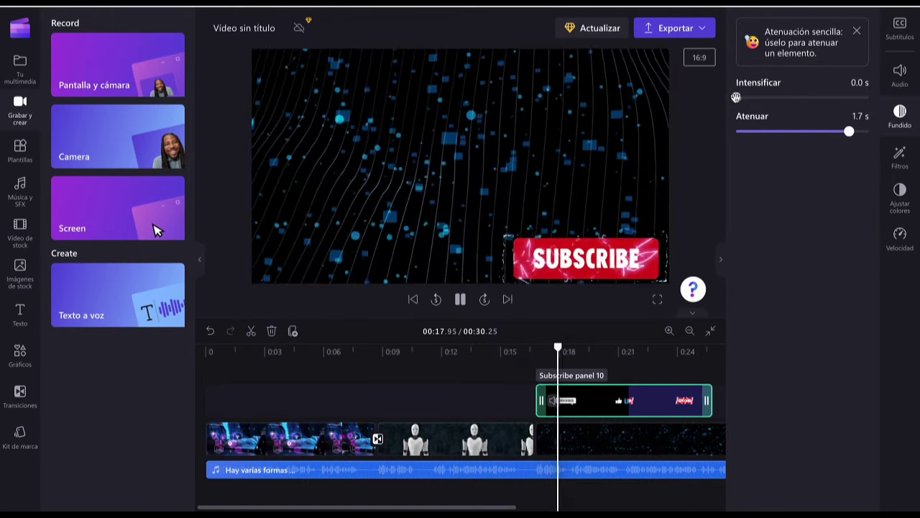
drag(849, 132, 869, 131)
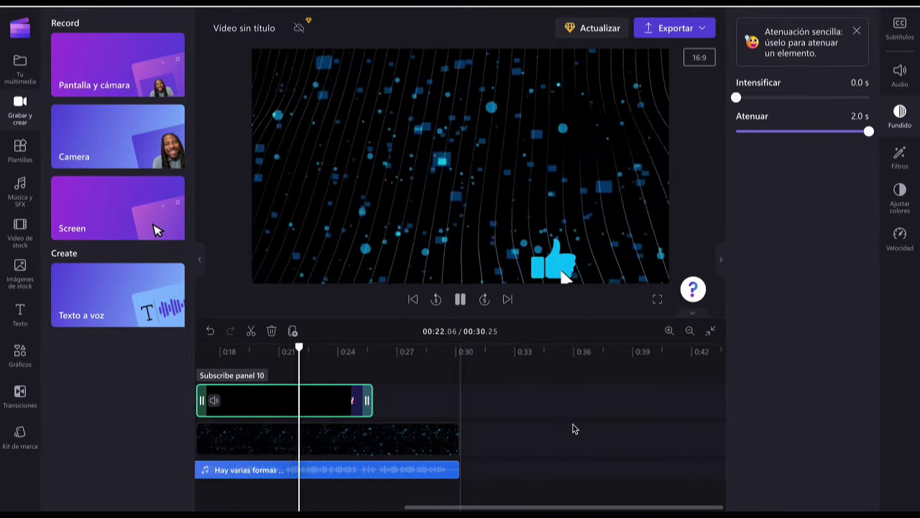
Step: Watch the remaining playback through the end of the timeline and return the playhead to the start
scroll(573, 428, up, 2)
scroll(573, 428, up, 3)
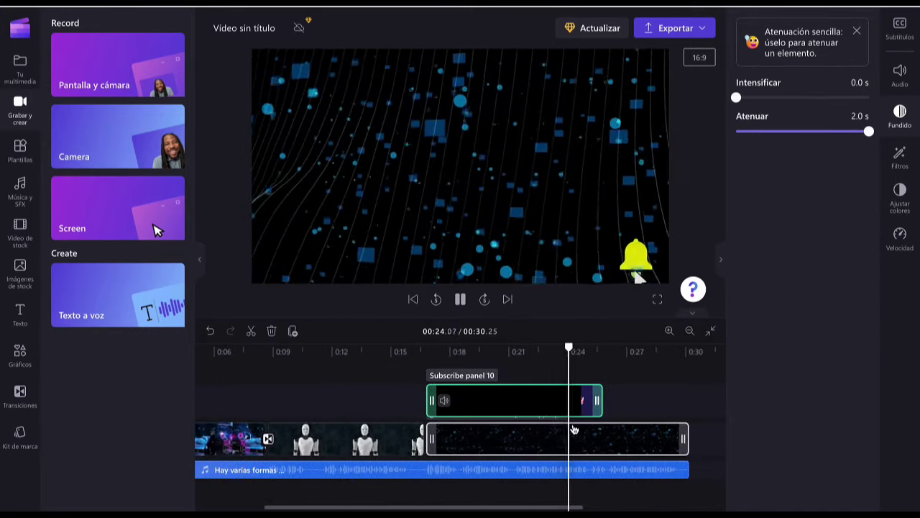
scroll(573, 429, down, 4)
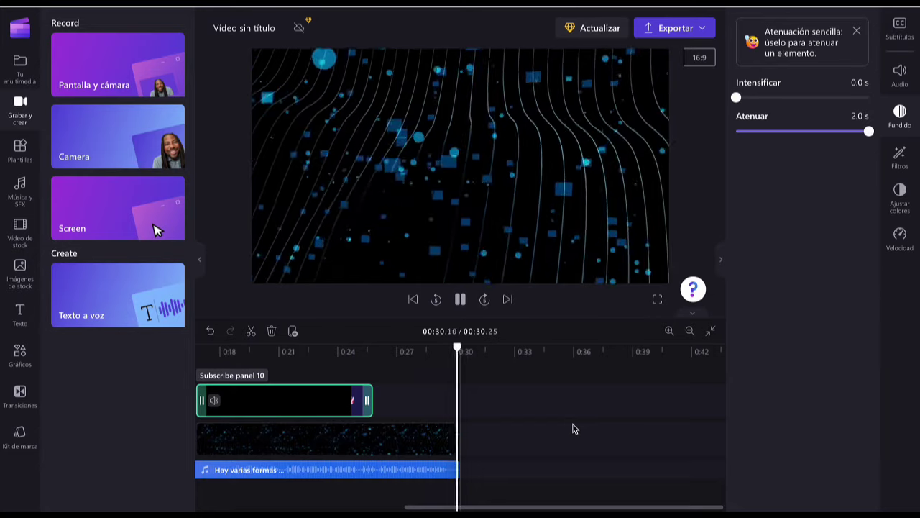
scroll(573, 428, up, 3)
scroll(573, 428, up, 2)
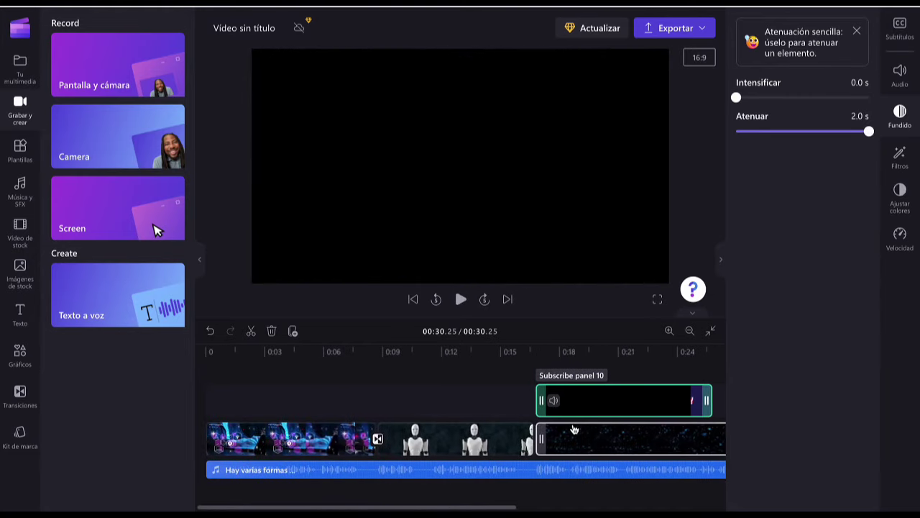
click(224, 352)
drag(224, 353, 190, 358)
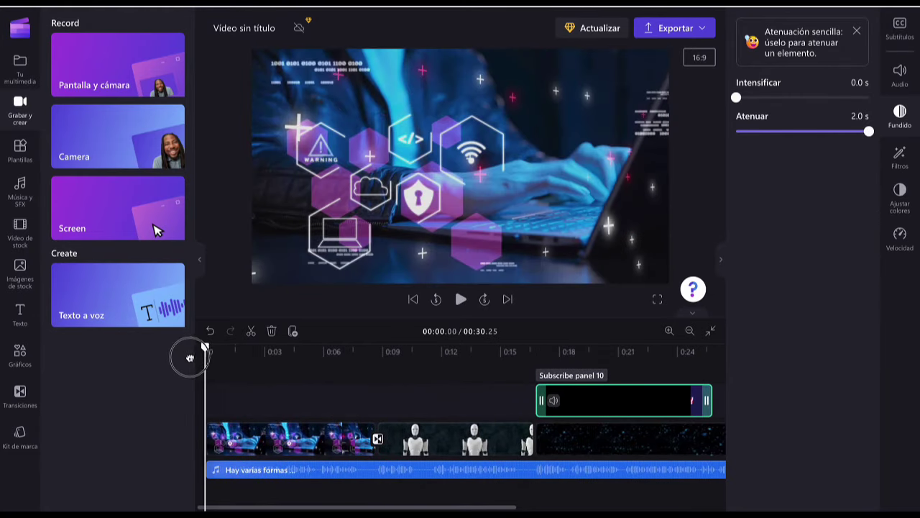
Step: Select the voiceover track and open the language settings for automatic captions
click(297, 470)
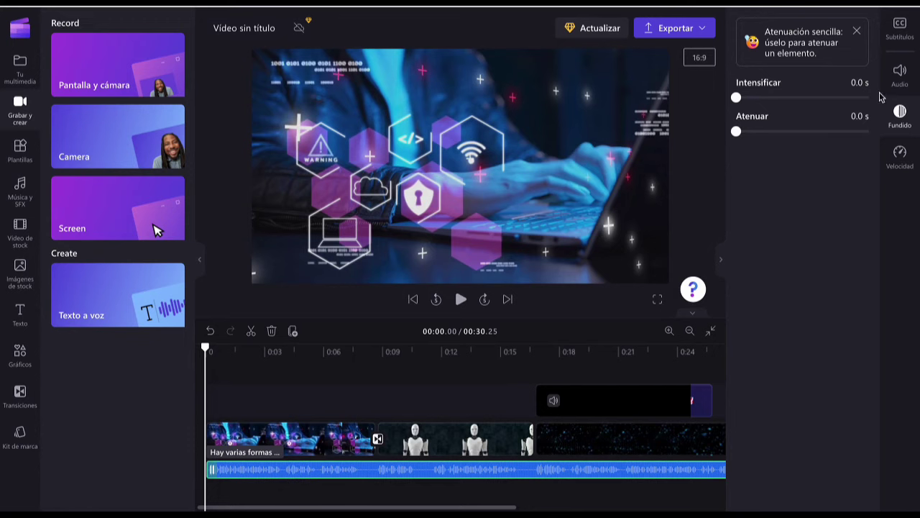
click(901, 29)
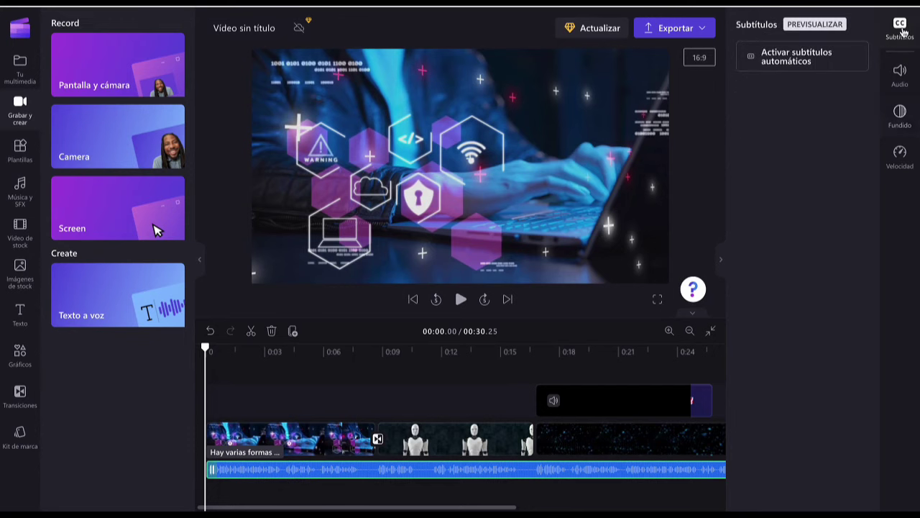
click(788, 59)
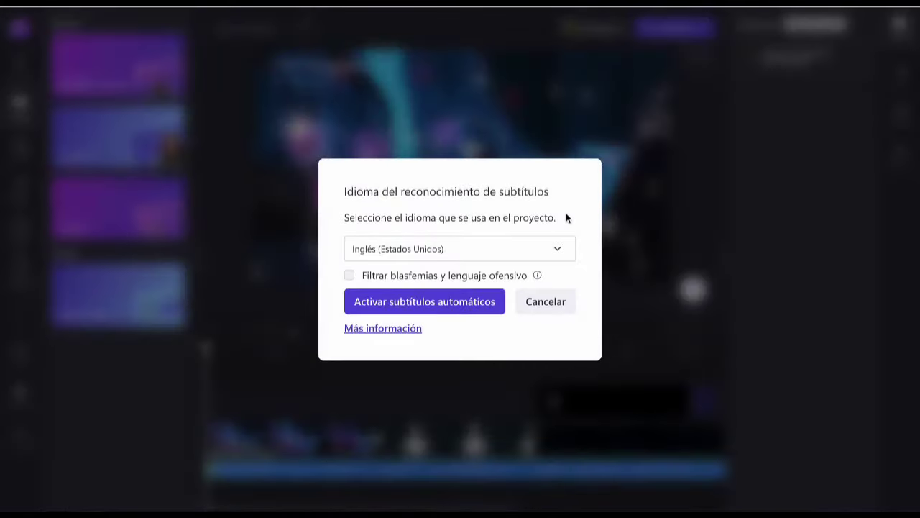
Step: Choose Español (Argentina) as the caption recognition language and turn on automatic captions, leaving the profanity filter off
click(480, 248)
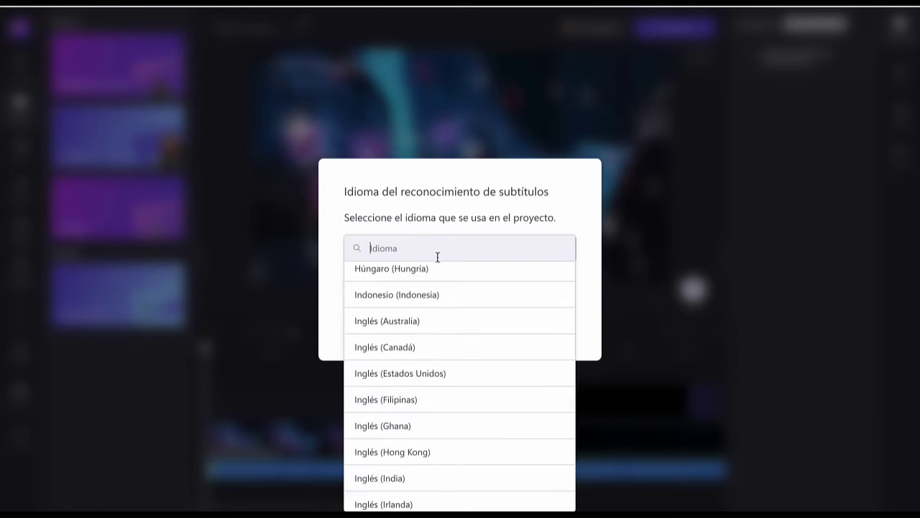
scroll(382, 402, down, 5)
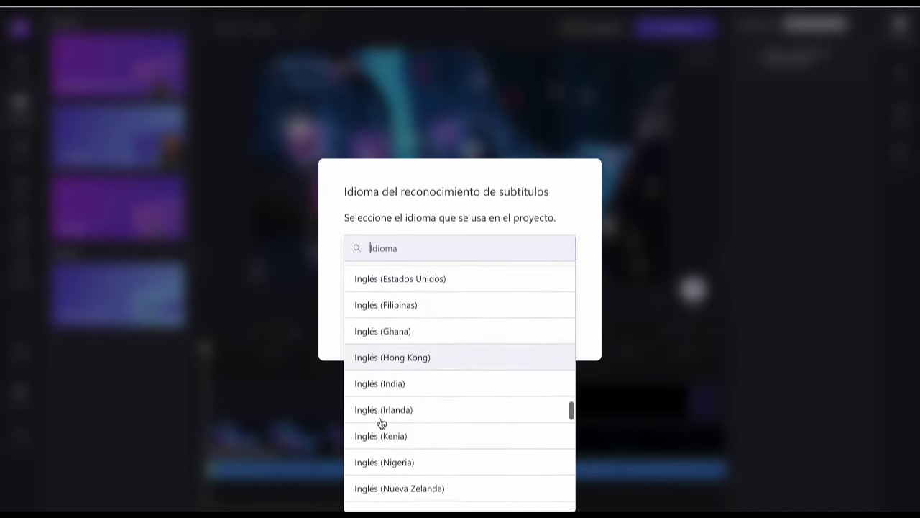
scroll(374, 465, down, 7)
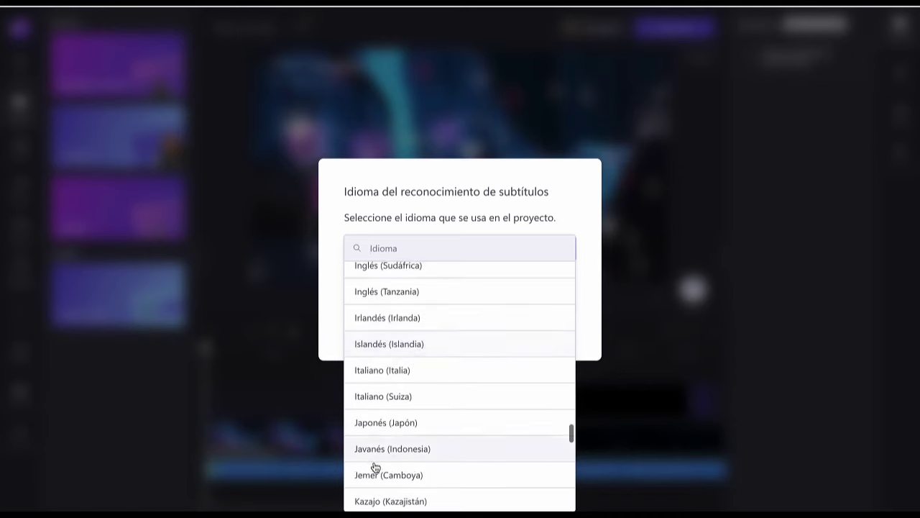
scroll(429, 472, down, 5)
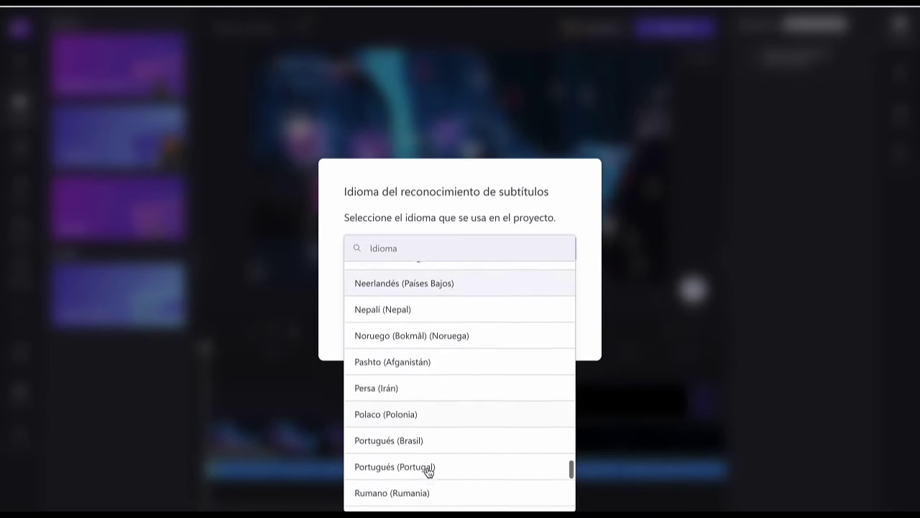
scroll(403, 423, down, 5)
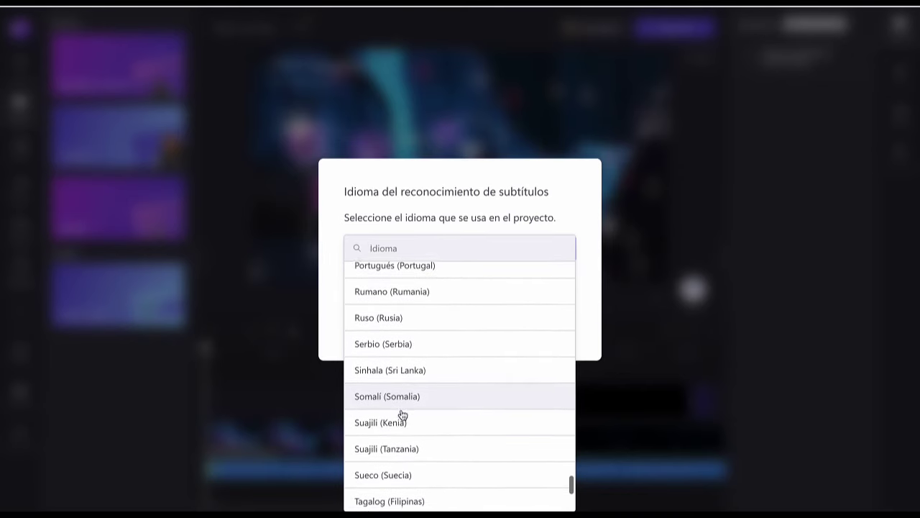
scroll(421, 424, up, 20)
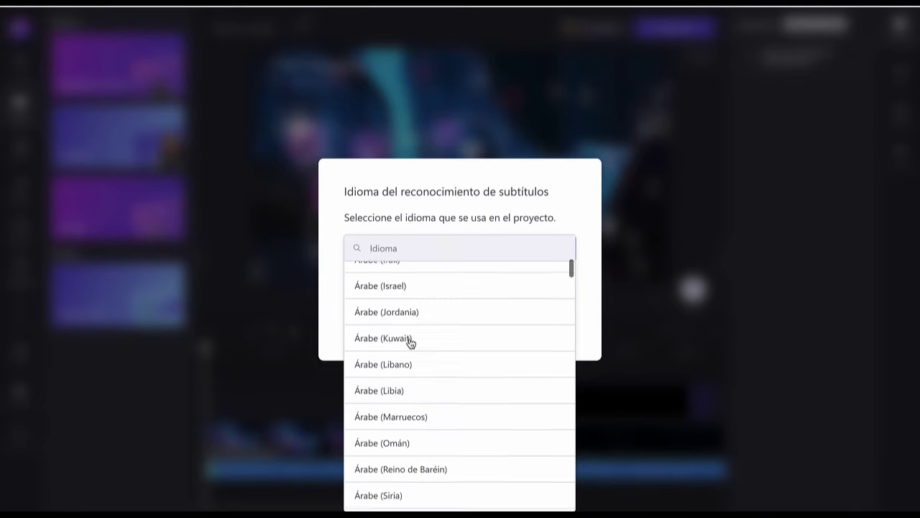
scroll(409, 316, up, 5)
scroll(407, 360, down, 8)
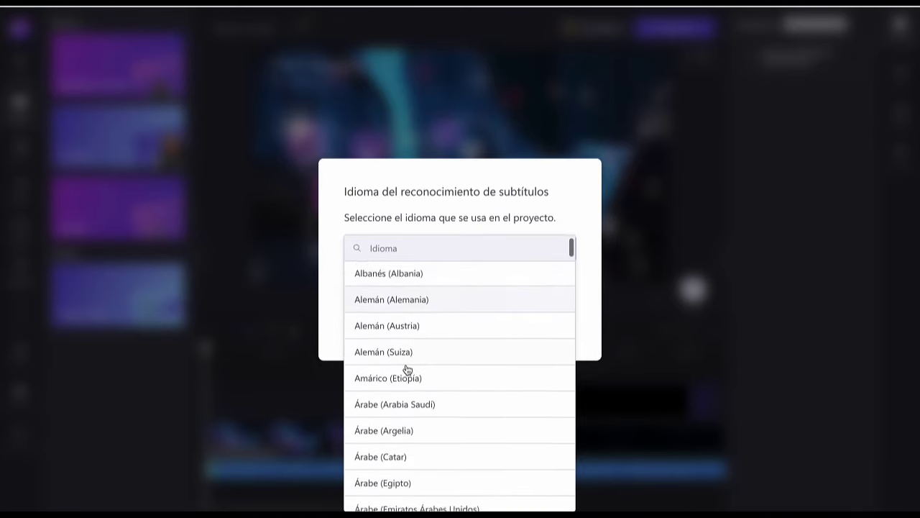
scroll(404, 385, down, 8)
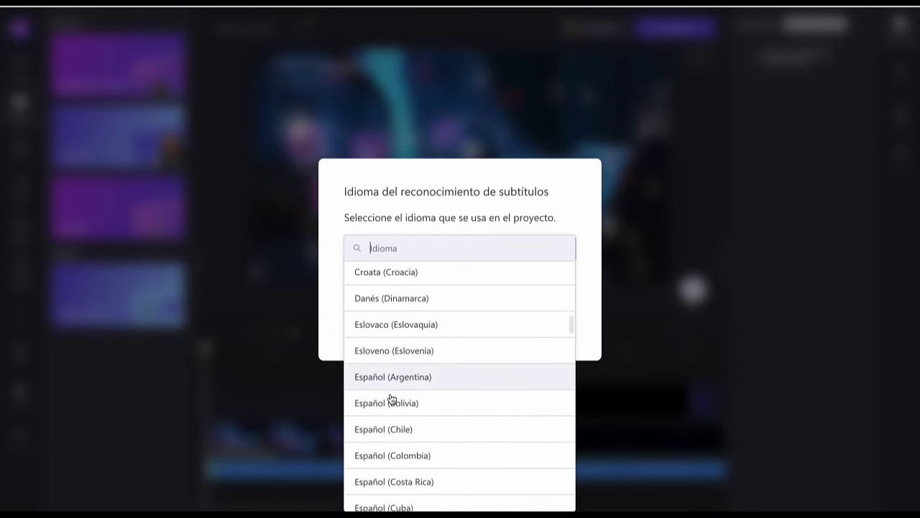
click(386, 380)
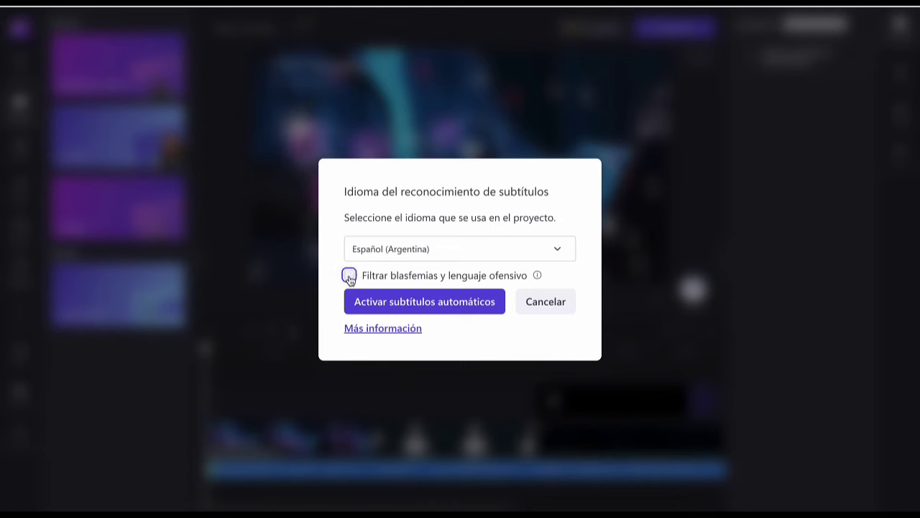
click(406, 303)
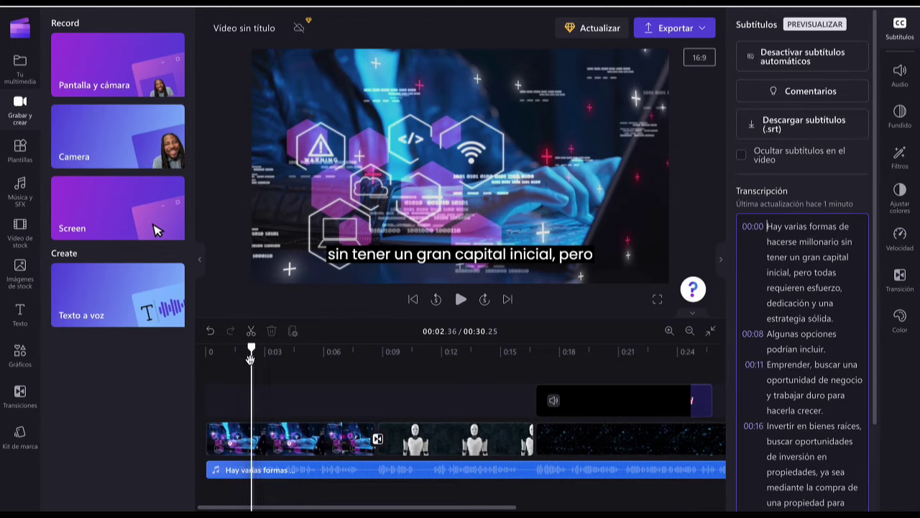
Step: Play the captioned video from the start and check the captions by jumping to individual words in the transcript
drag(220, 358, 175, 361)
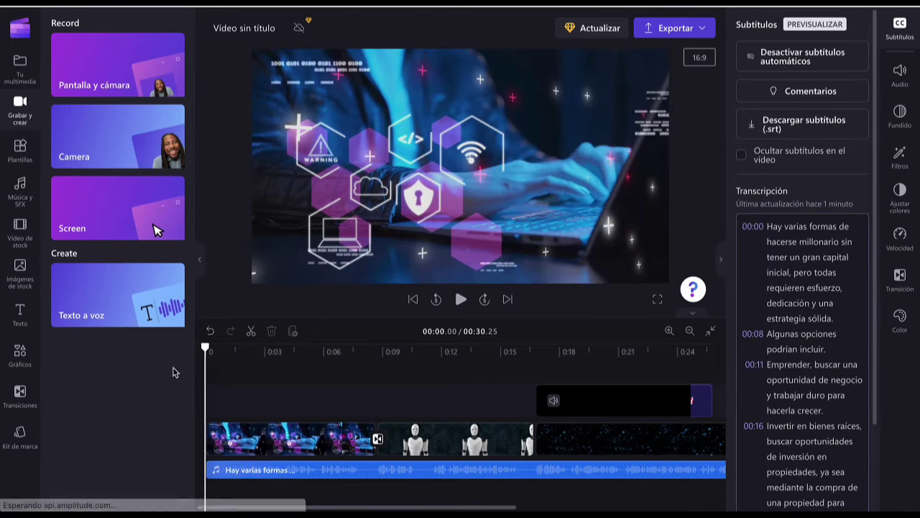
key(space)
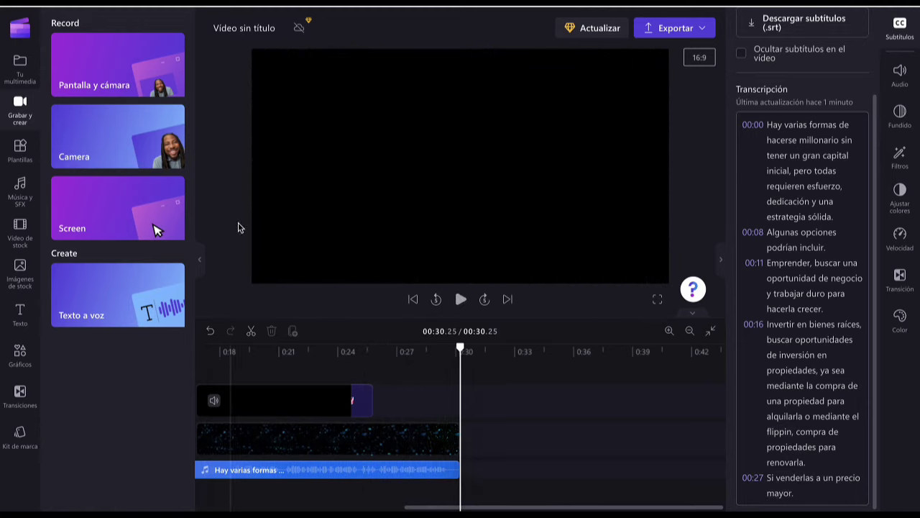
click(791, 189)
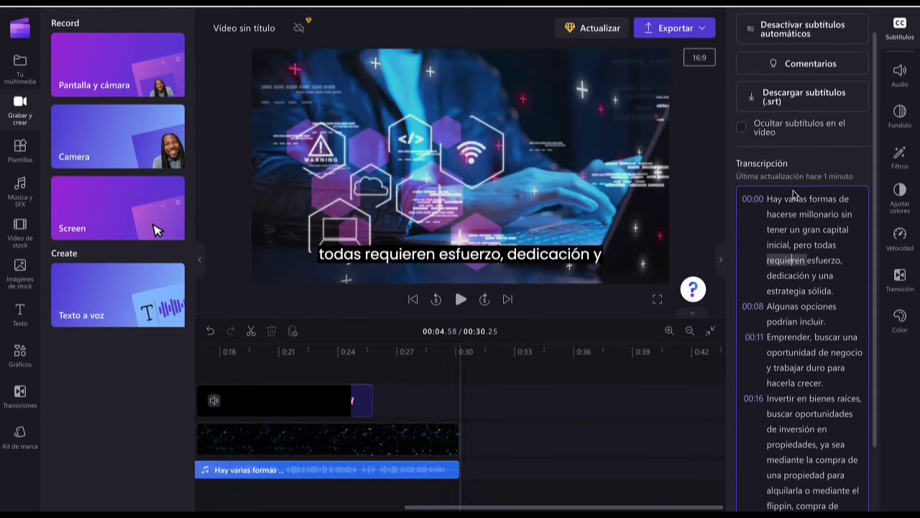
click(770, 278)
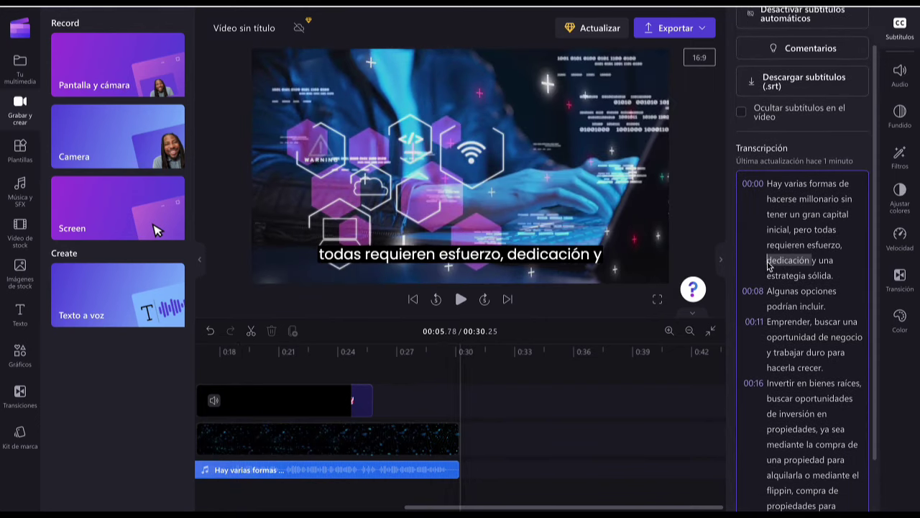
scroll(784, 248, down, 1)
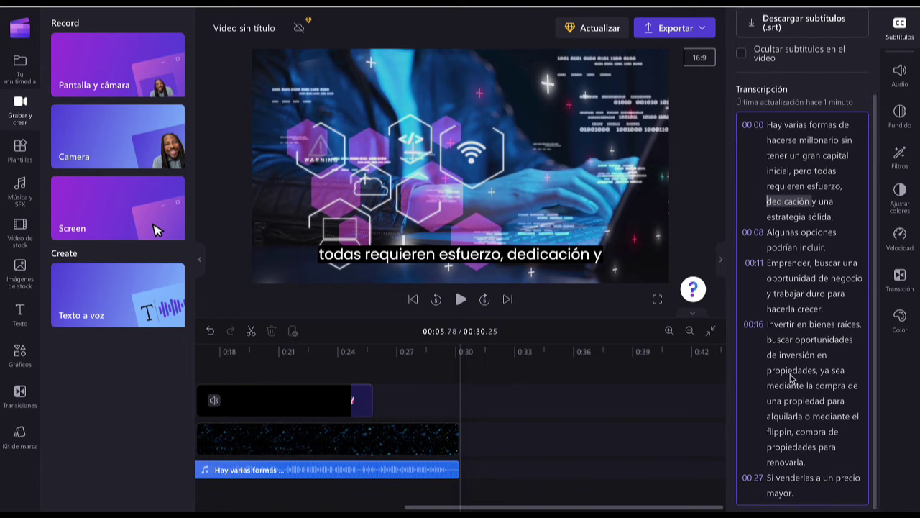
click(791, 399)
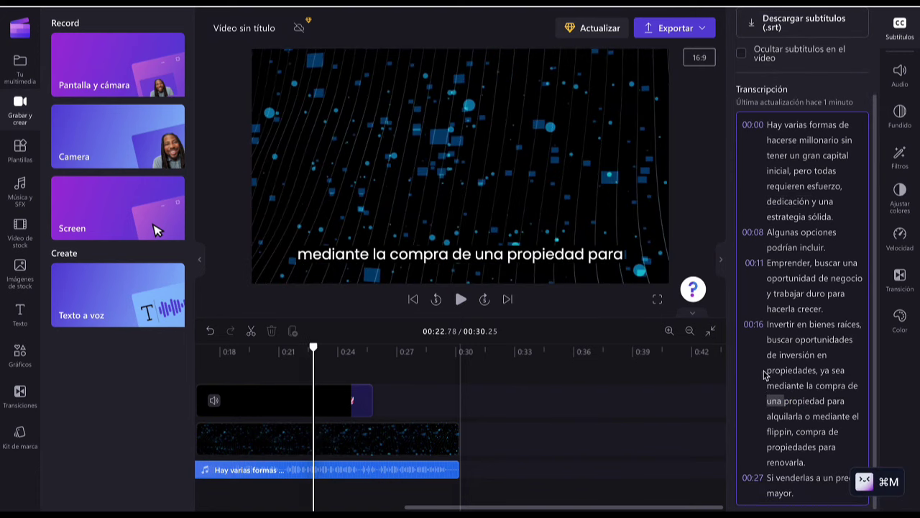
click(766, 374)
scroll(776, 318, up, 2)
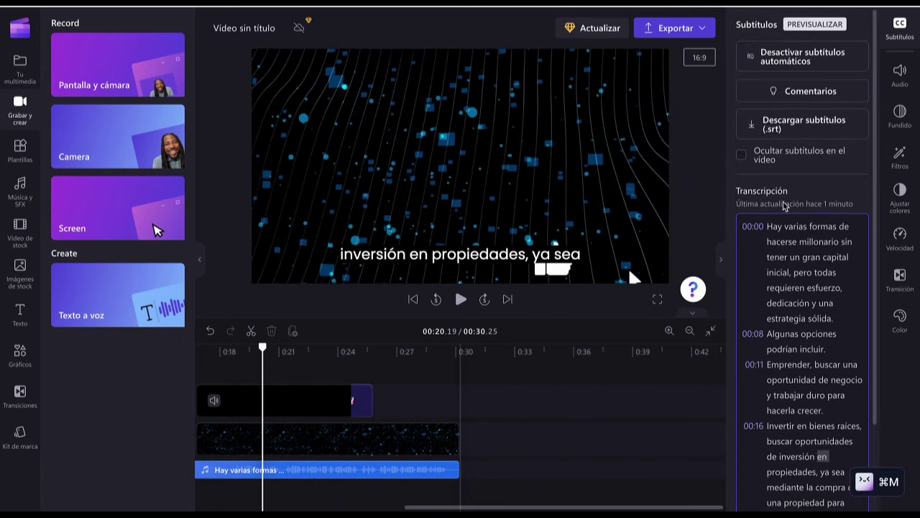
Step: Export the captioned video as an MP4 in 1080p quality
scroll(428, 496, left, 3)
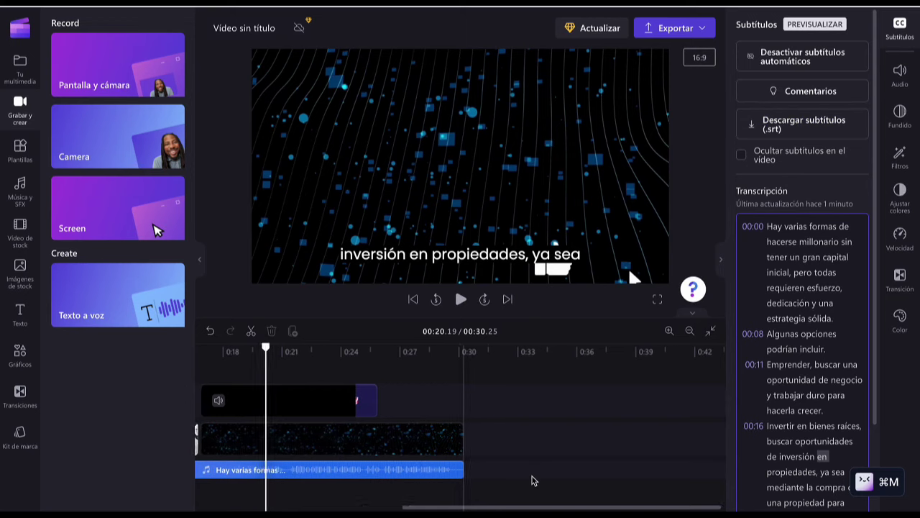
scroll(428, 496, left, 3)
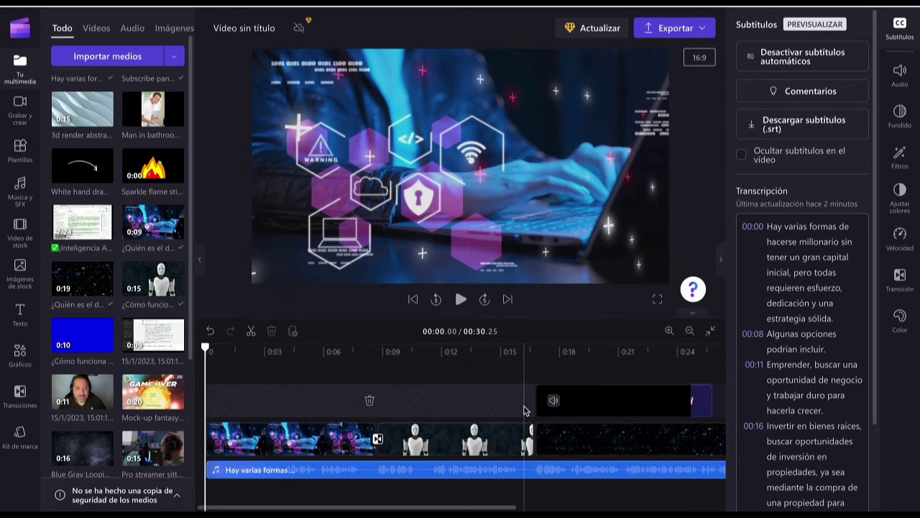
click(670, 29)
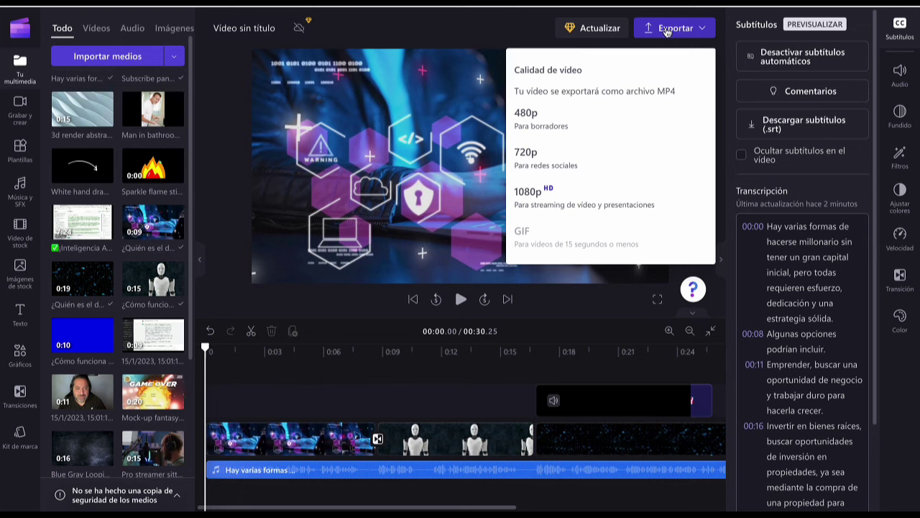
click(530, 203)
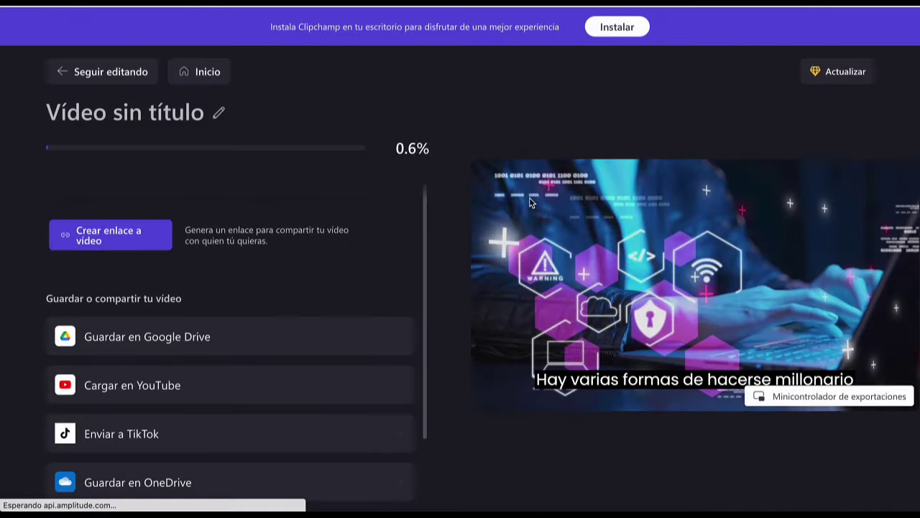